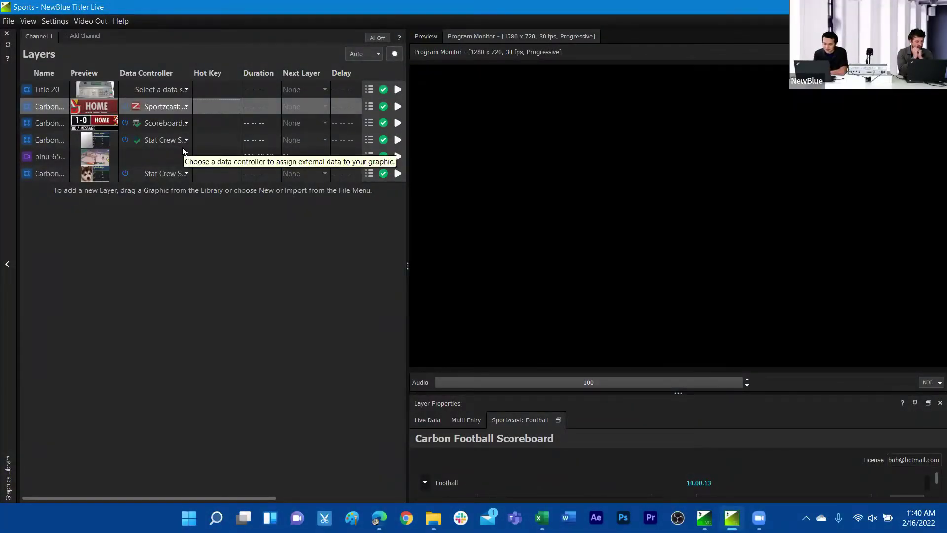
# Step: Select the plnu-650957-v video layer to show its loop, start point and end point
pyautogui.click(182, 154)
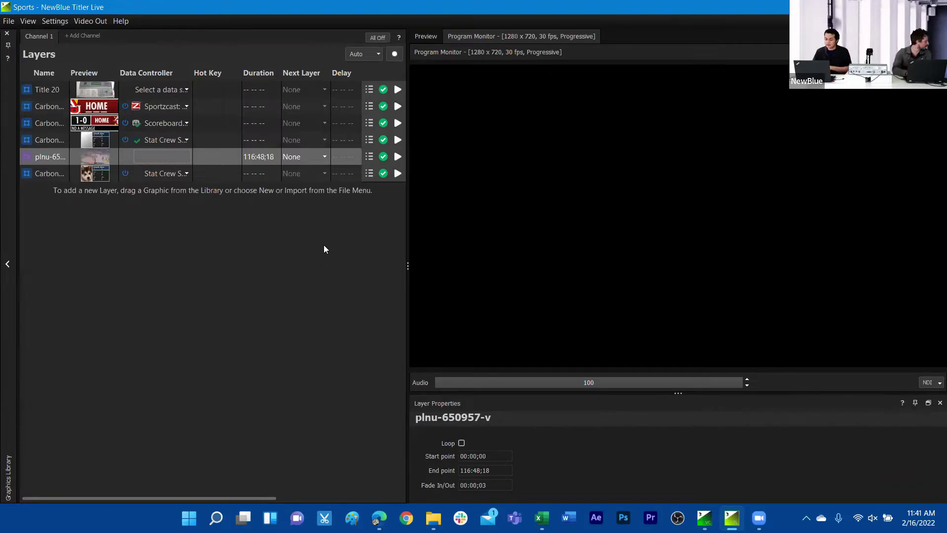
# Step: Play the basketball clip with its FPU–PLNU scoreboard to the program monitor, then switch to VividCast
pyautogui.click(398, 156)
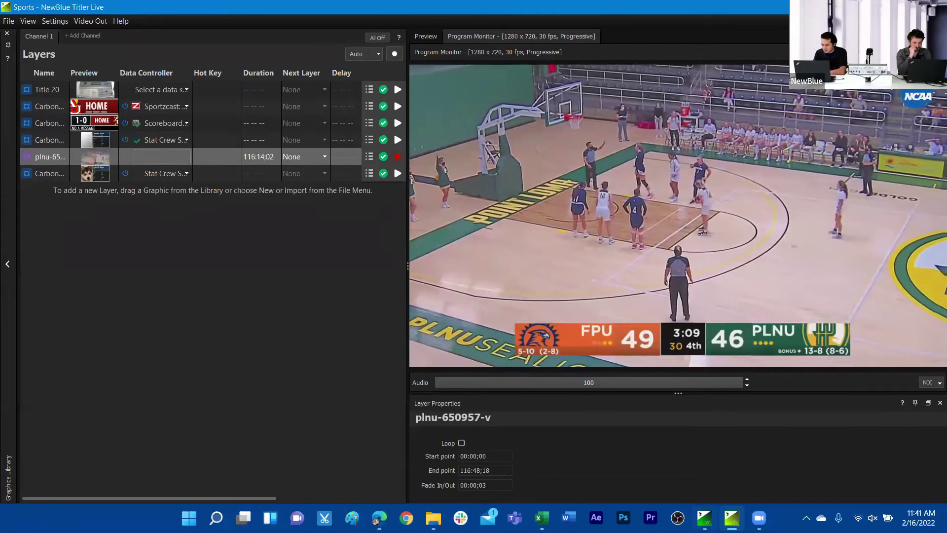
pyautogui.hotkey('alt', 'Tab')
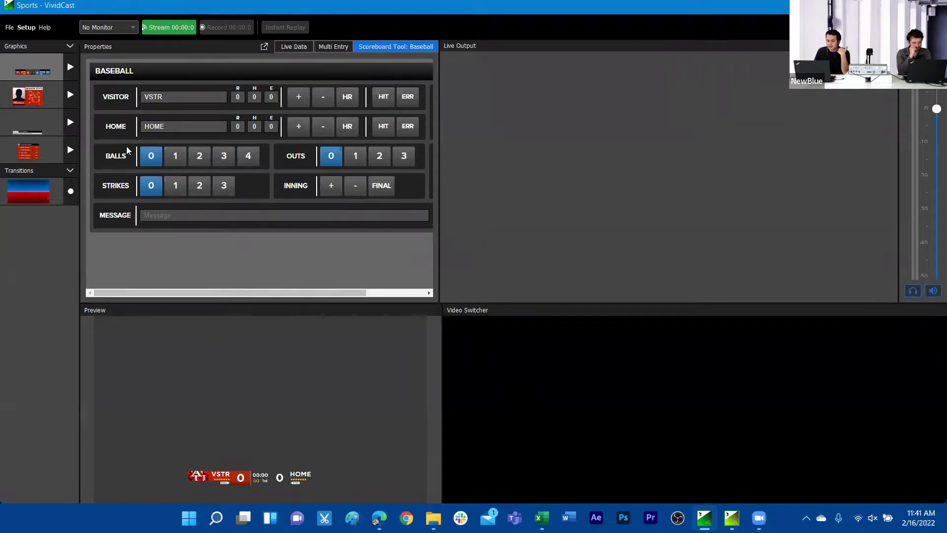
# Step: Select the Baseball scoreboard graphic and preview the red-and-blue transition
pyautogui.click(52, 74)
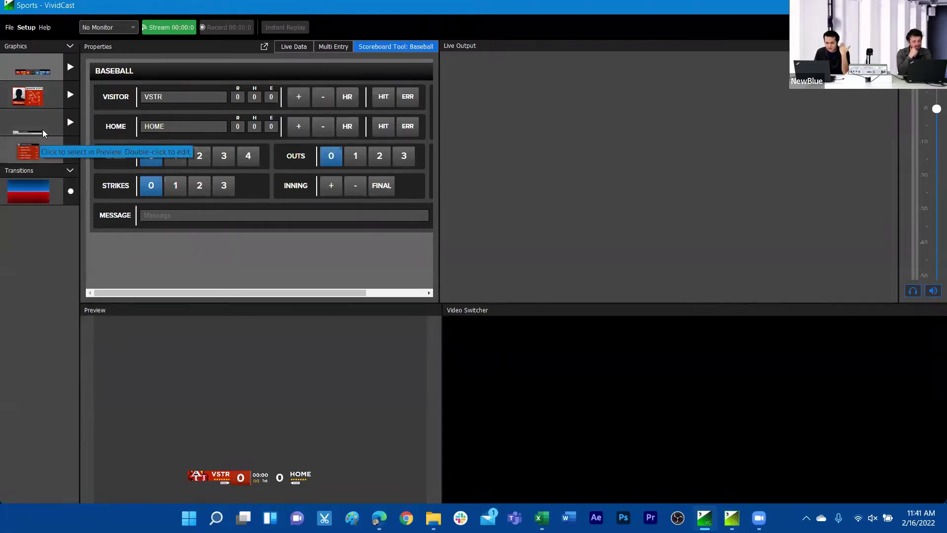
pyautogui.click(55, 203)
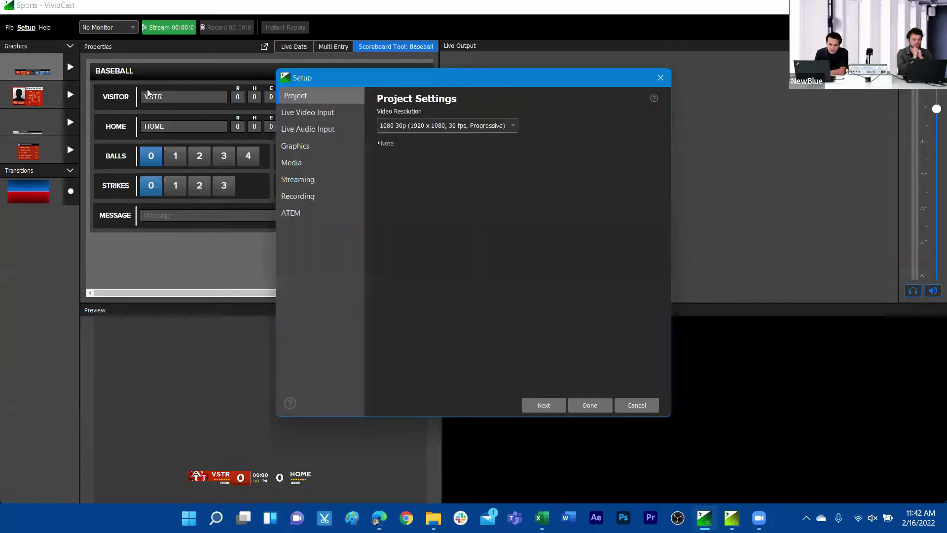
# Step: On the Graphics page, browse the library's Acrylic folder and close it without adding anything
pyautogui.click(309, 145)
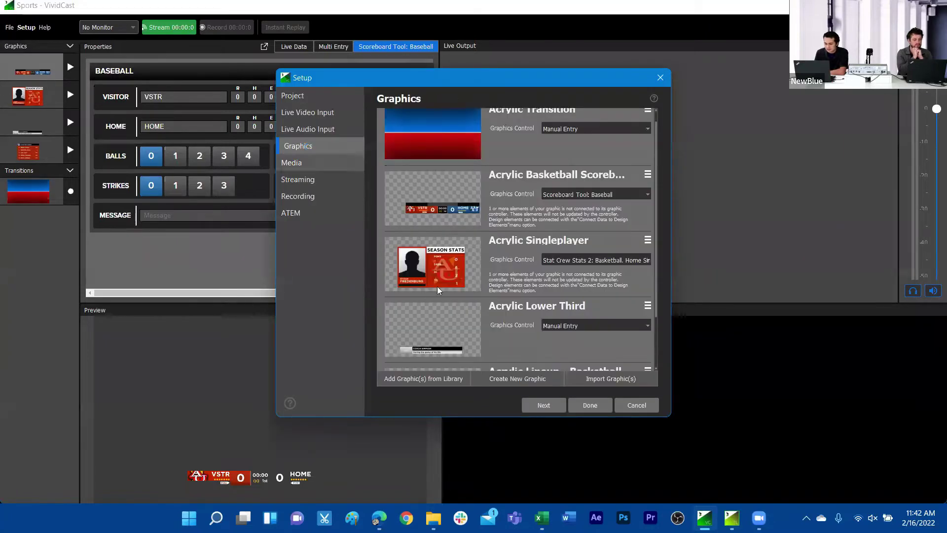
pyautogui.click(446, 385)
pyautogui.scroll(-5, 523, 318)
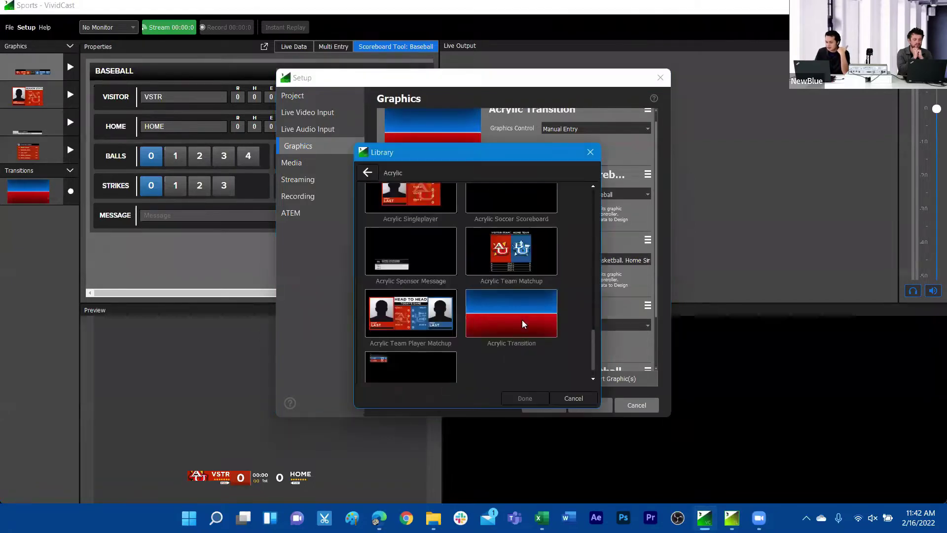
pyautogui.scroll(5, 542, 329)
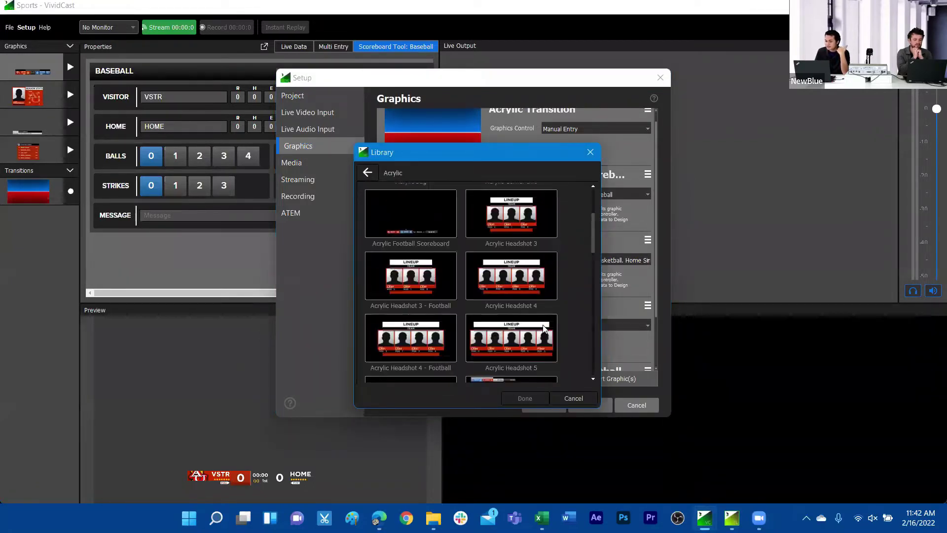
pyautogui.scroll(2, 547, 325)
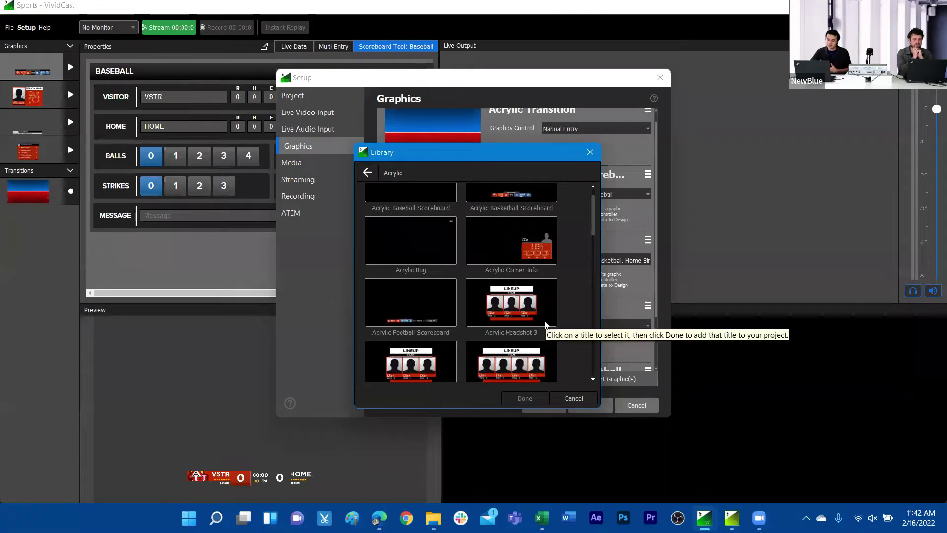
pyautogui.click(369, 176)
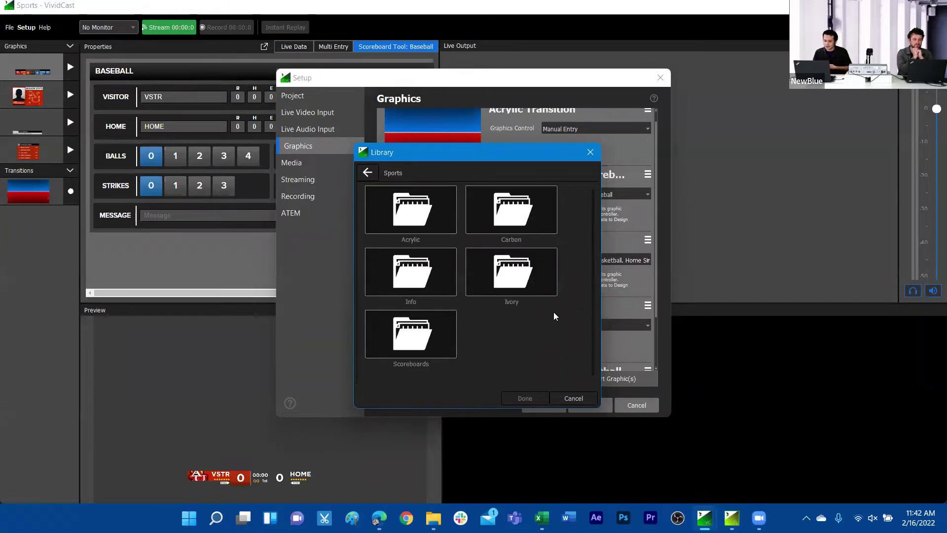
pyautogui.click(590, 152)
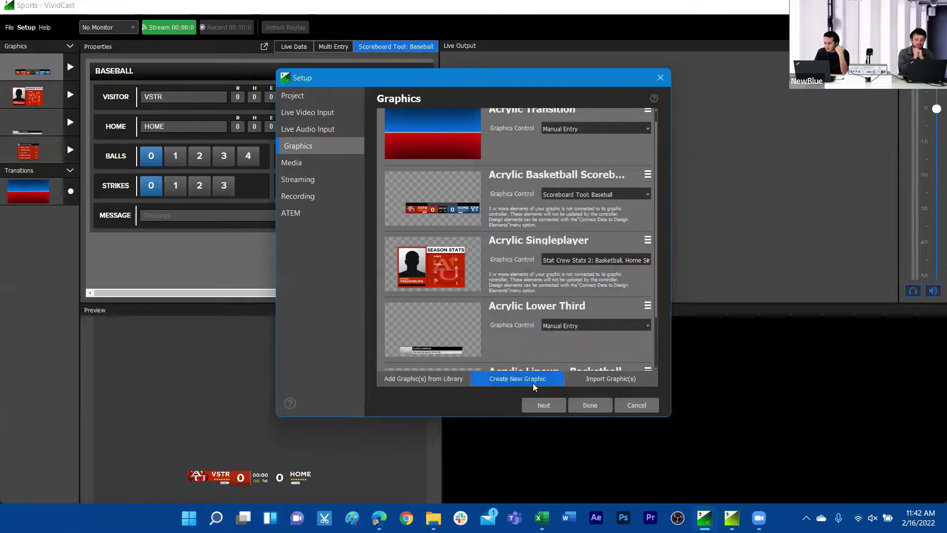
# Step: Cancel importing a graphic file, then create a blank Name/Subtitle graphic and open it for editing
pyautogui.click(592, 385)
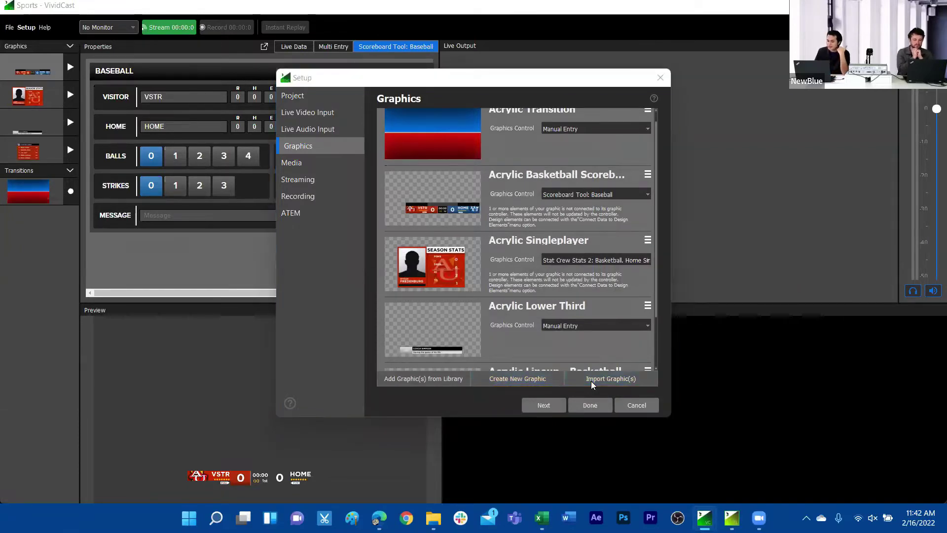
pyautogui.scroll(-5, 481, 262)
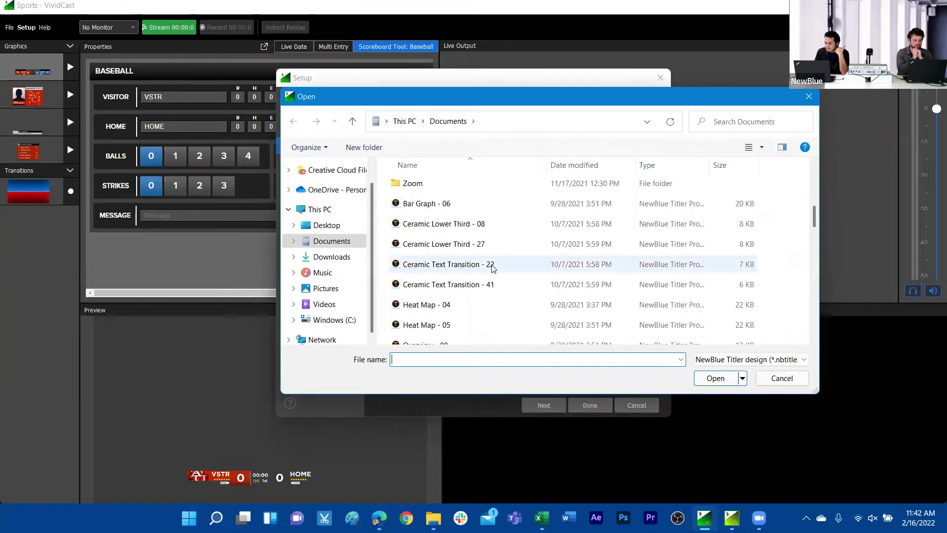
pyautogui.scroll(-10, 493, 261)
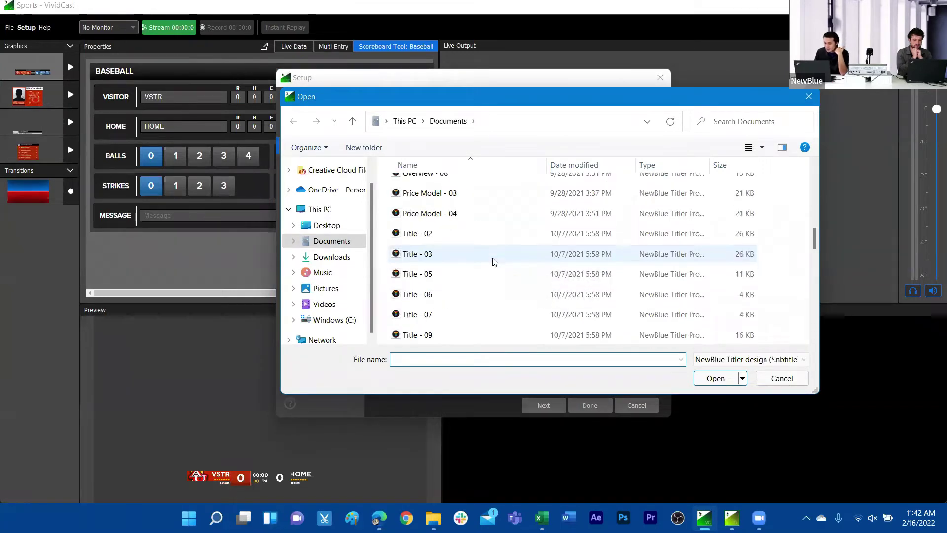
pyautogui.click(794, 378)
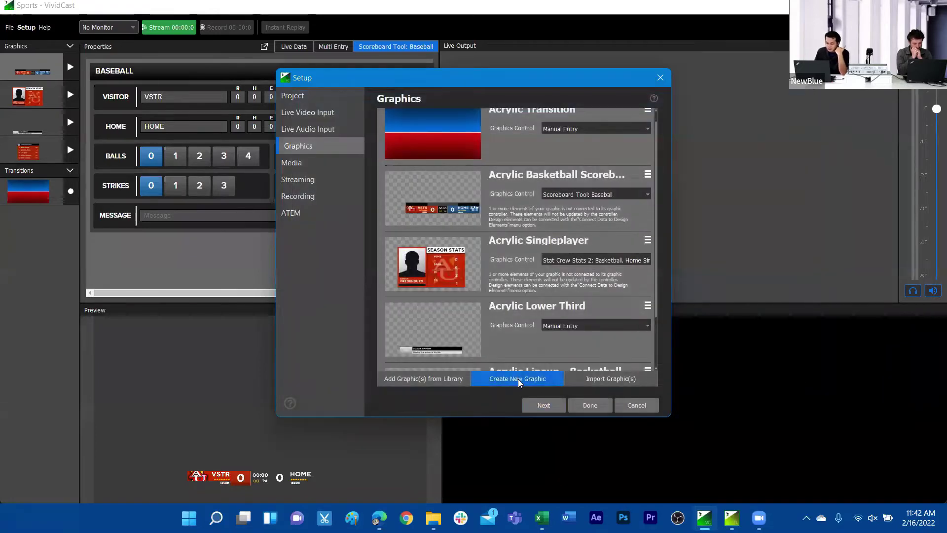
pyautogui.click(518, 379)
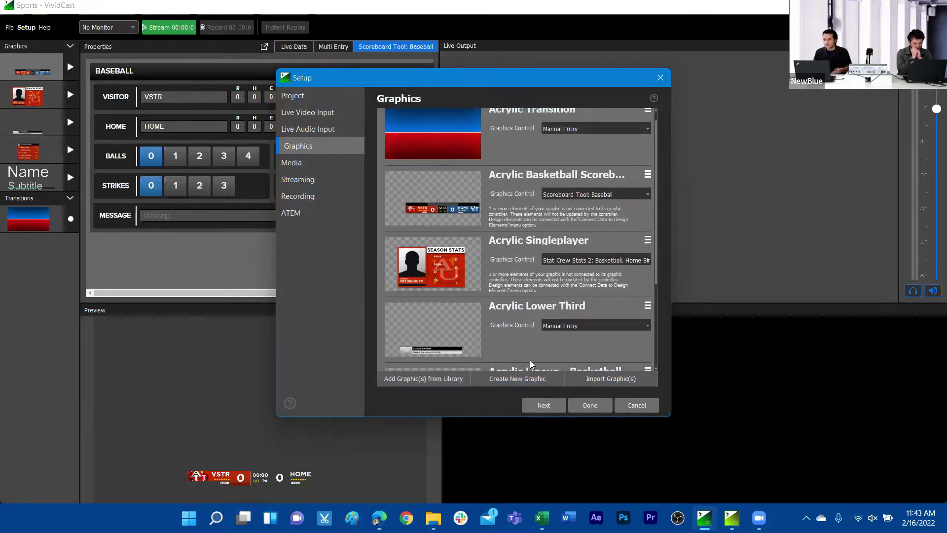
pyautogui.click(552, 385)
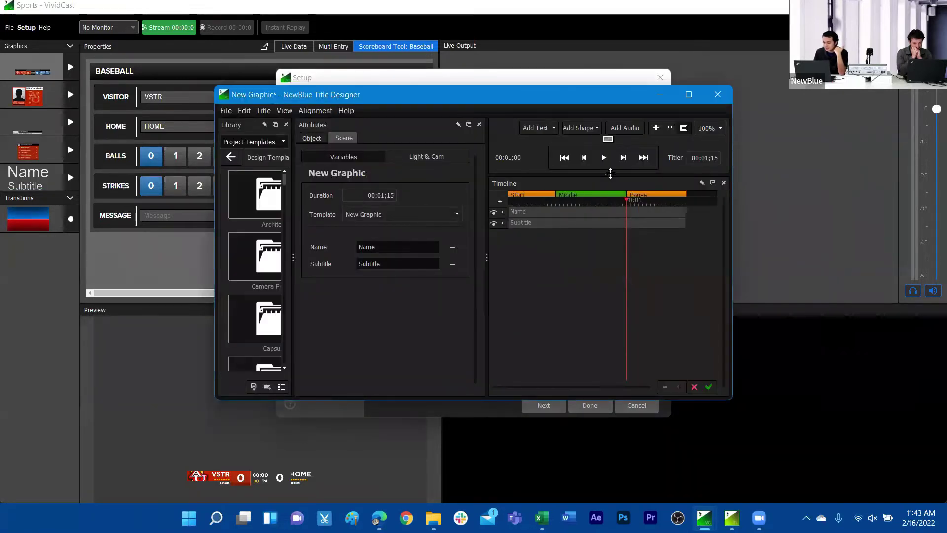
# Step: Preview the new graphic's Name and Subtitle layout on the canvas, then close Title Designer
pyautogui.moveTo(611, 173); pyautogui.dragTo(629, 302)
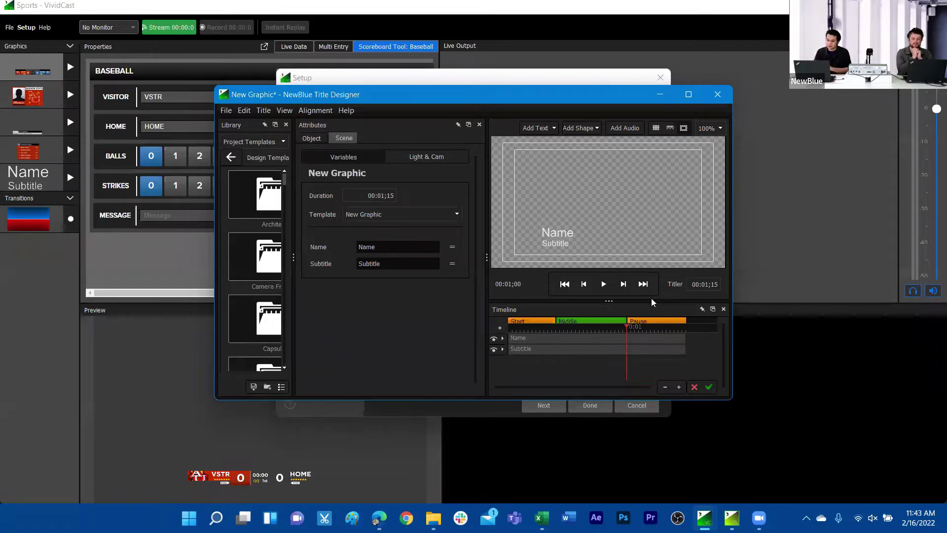
pyautogui.click(718, 95)
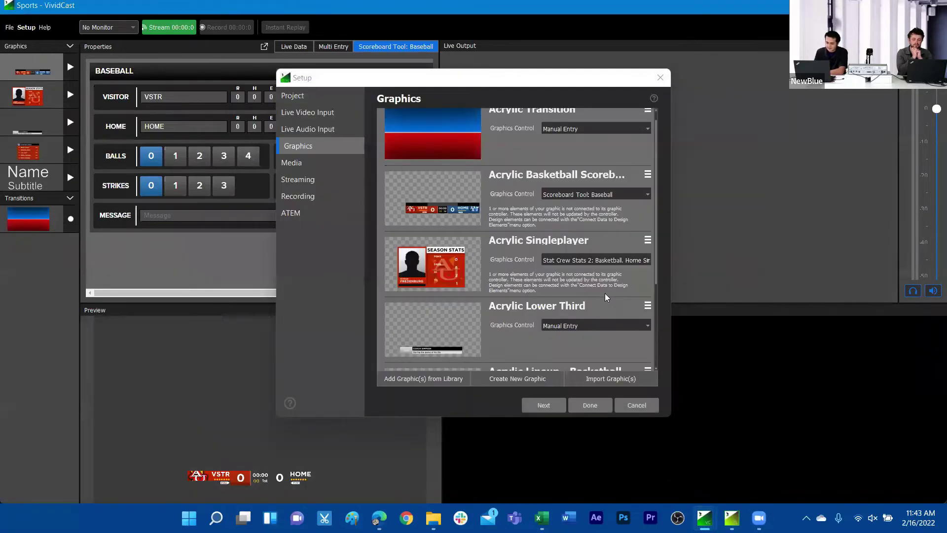
pyautogui.scroll(1, 508, 290)
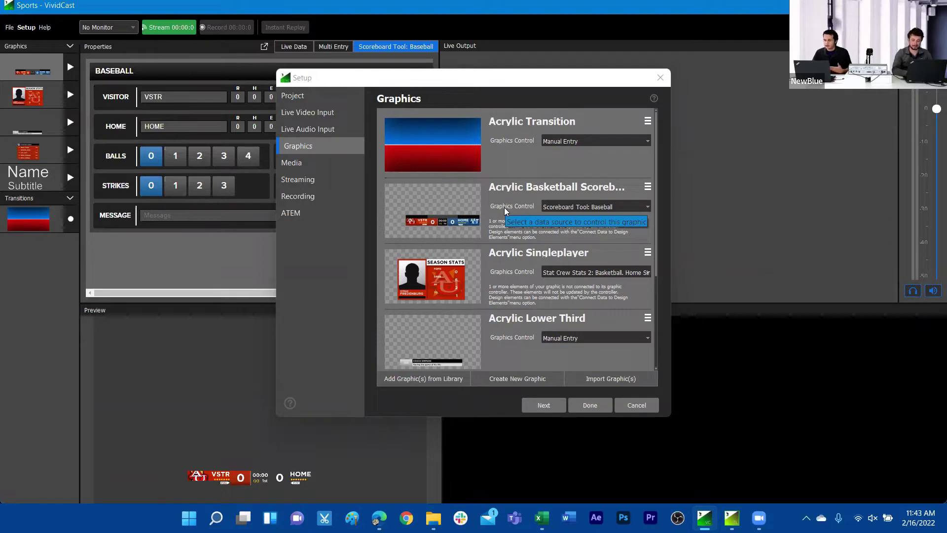
pyautogui.click(307, 96)
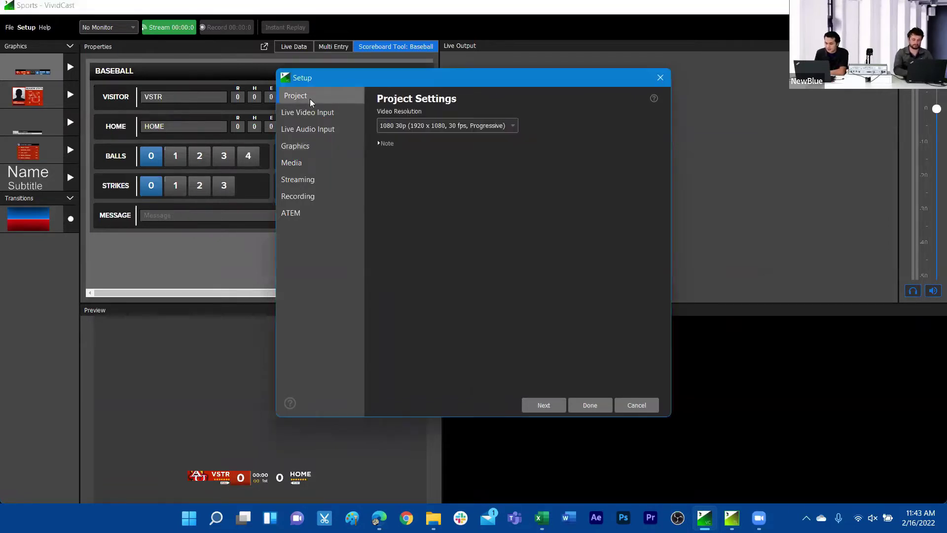
pyautogui.click(316, 129)
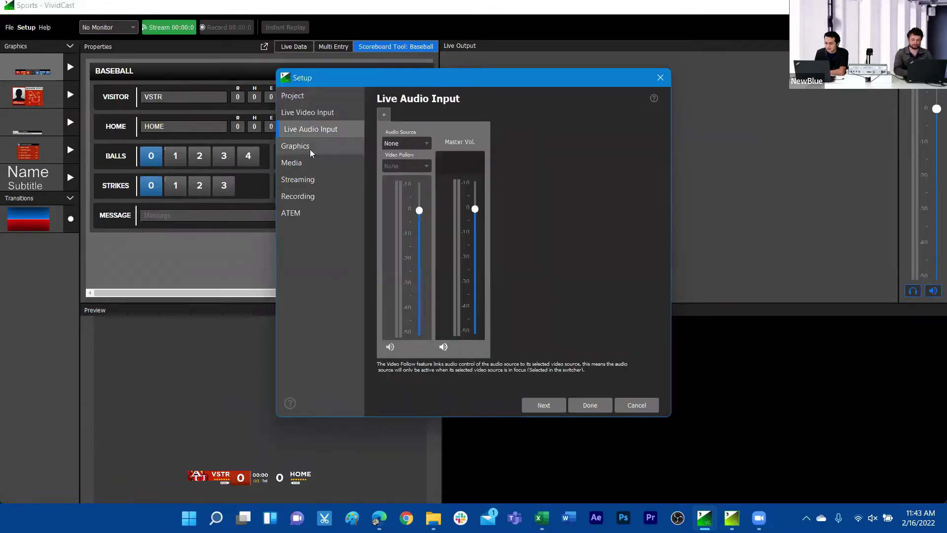
pyautogui.click(311, 148)
pyautogui.scroll(-2, 569, 201)
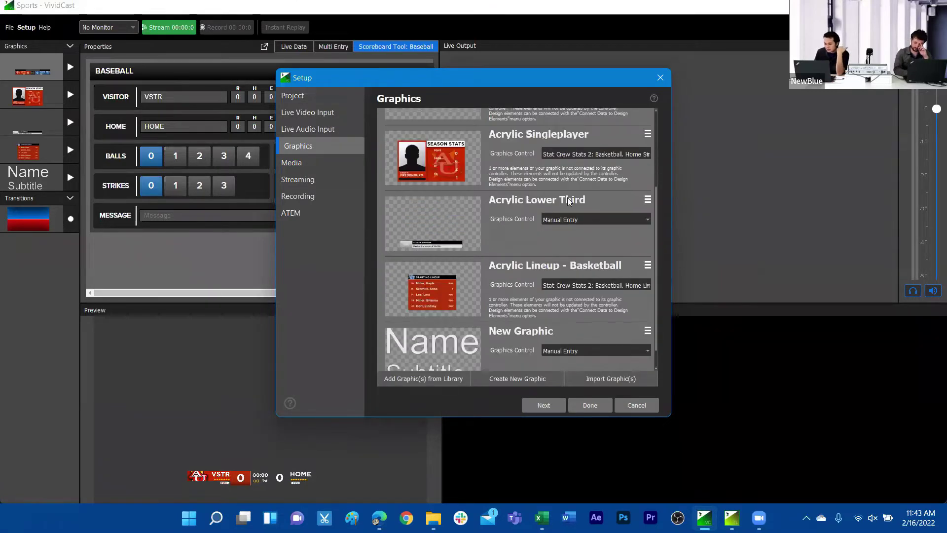
pyautogui.scroll(2, 530, 279)
pyautogui.scroll(-1, 525, 275)
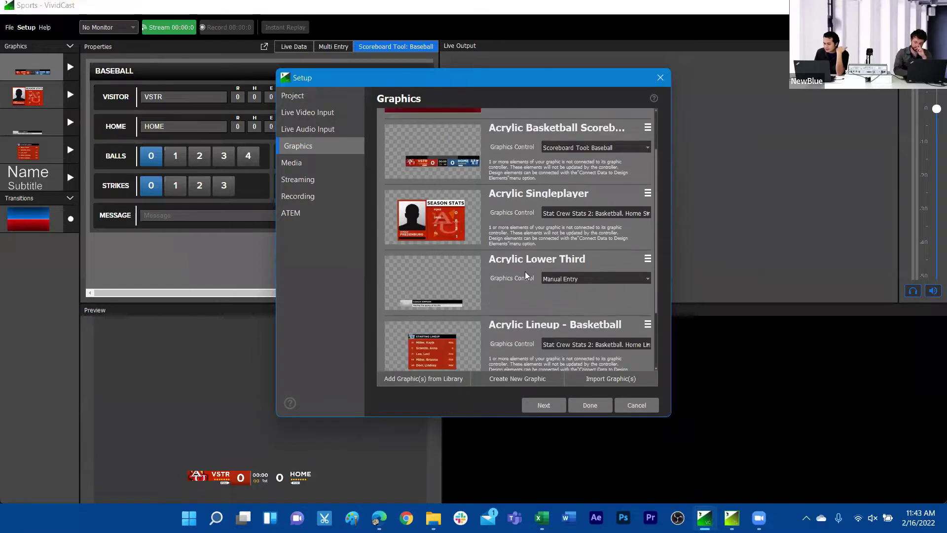
pyautogui.scroll(1, 525, 268)
pyautogui.scroll(-2, 524, 259)
pyautogui.scroll(2, 524, 257)
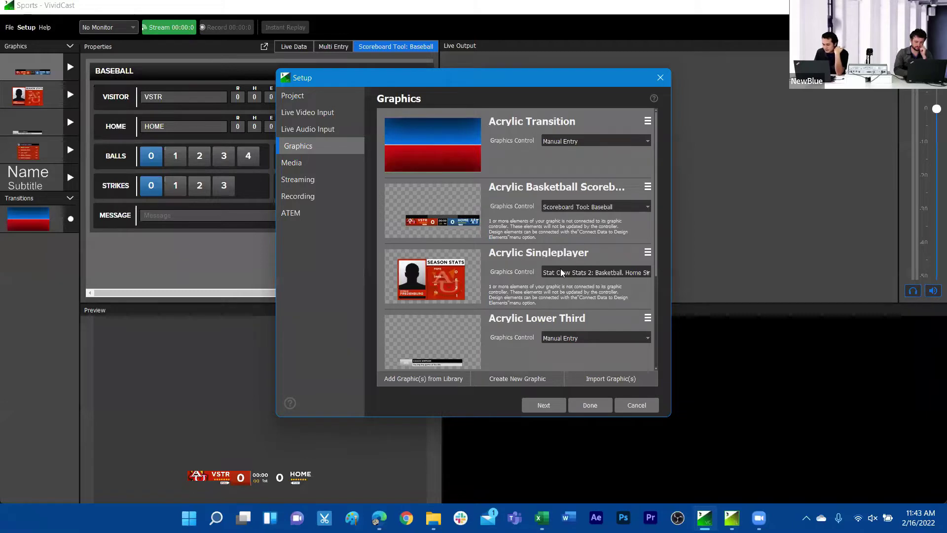
pyautogui.click(602, 207)
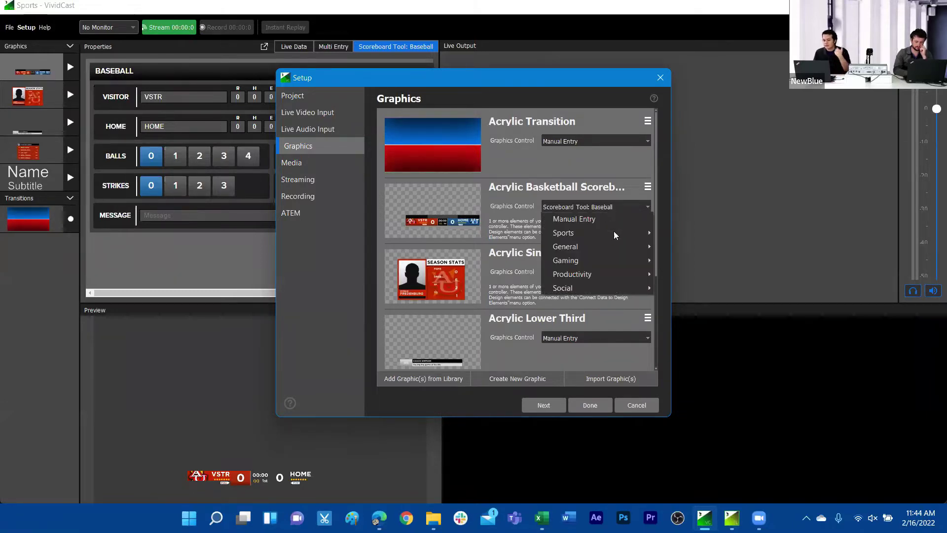
pyautogui.moveTo(615, 234)
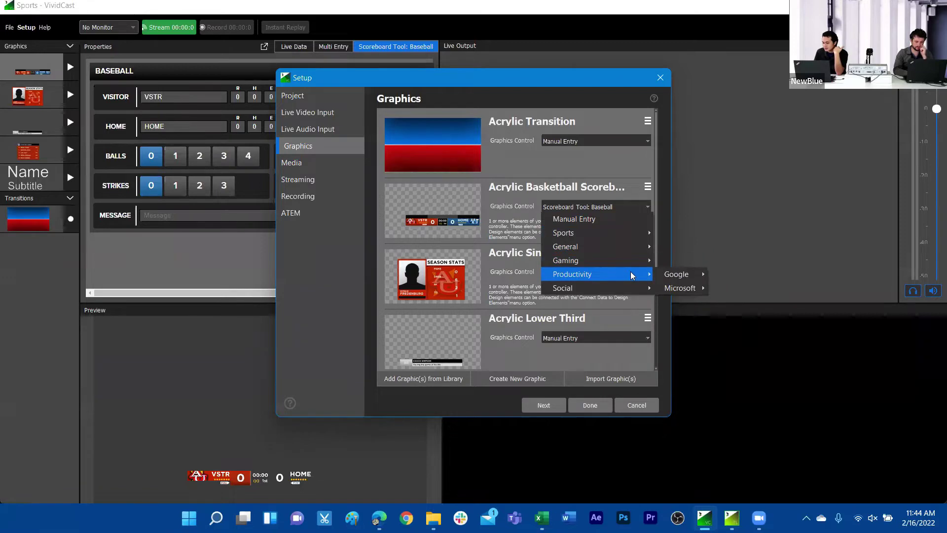
pyautogui.moveTo(631, 288)
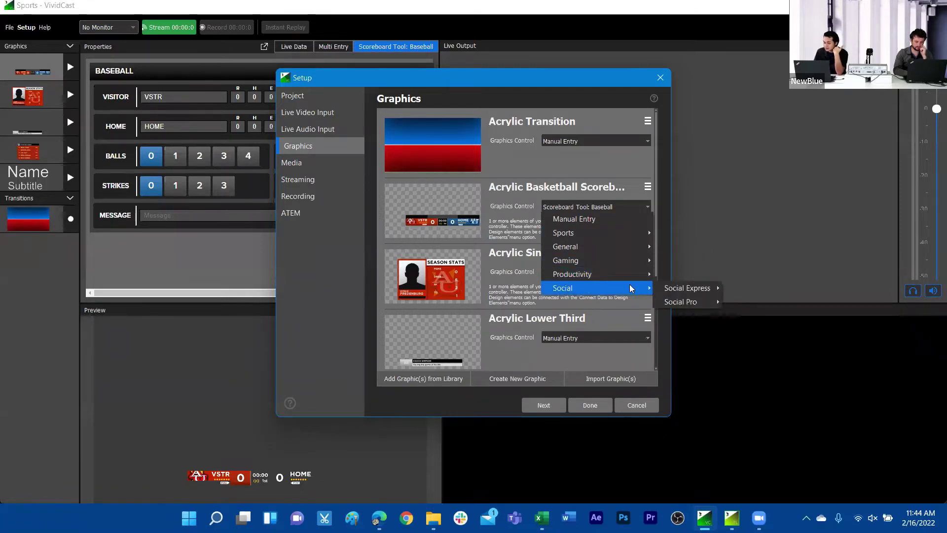
pyautogui.moveTo(617, 238)
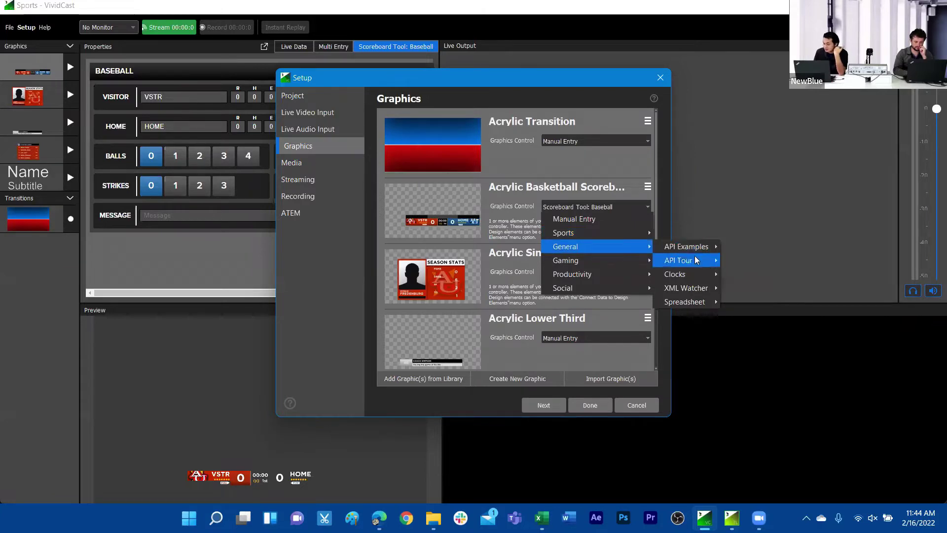
pyautogui.moveTo(617, 262)
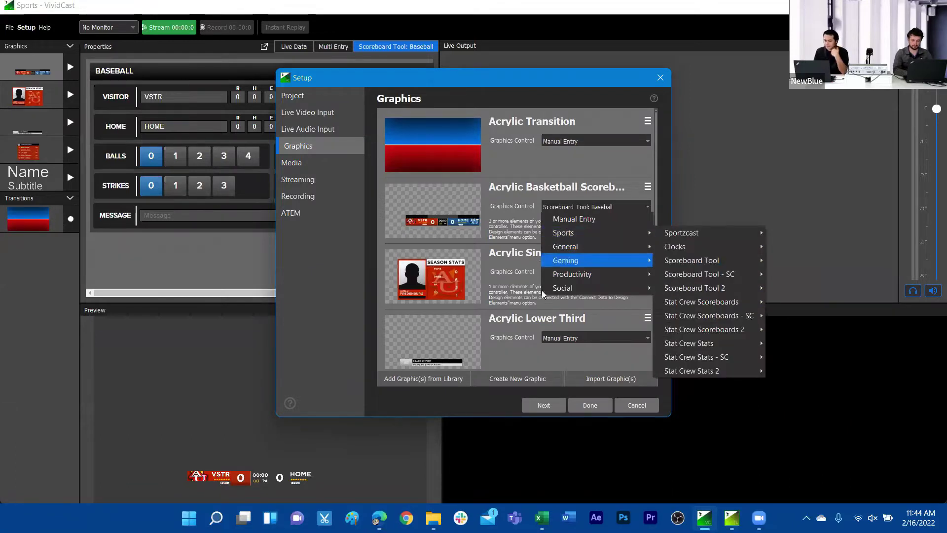
pyautogui.click(508, 317)
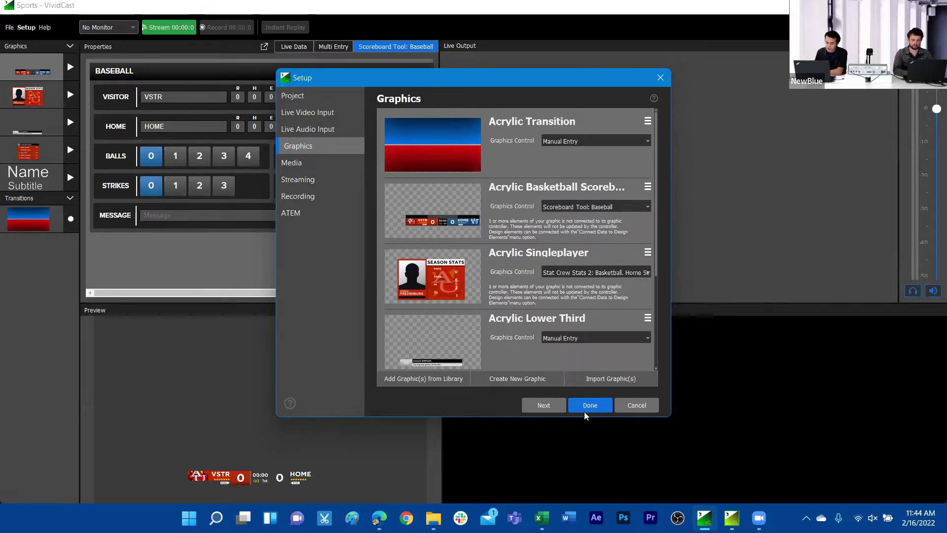
# Step: Set Video 1 to the laptop's NDI channel and add Video 2 as the PTZOptics camera
pyautogui.click(314, 115)
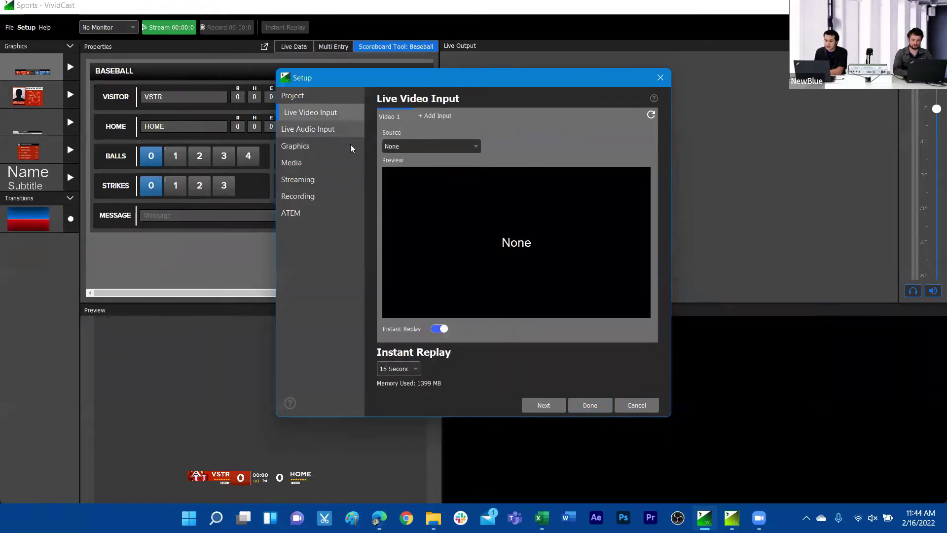
pyautogui.click(463, 147)
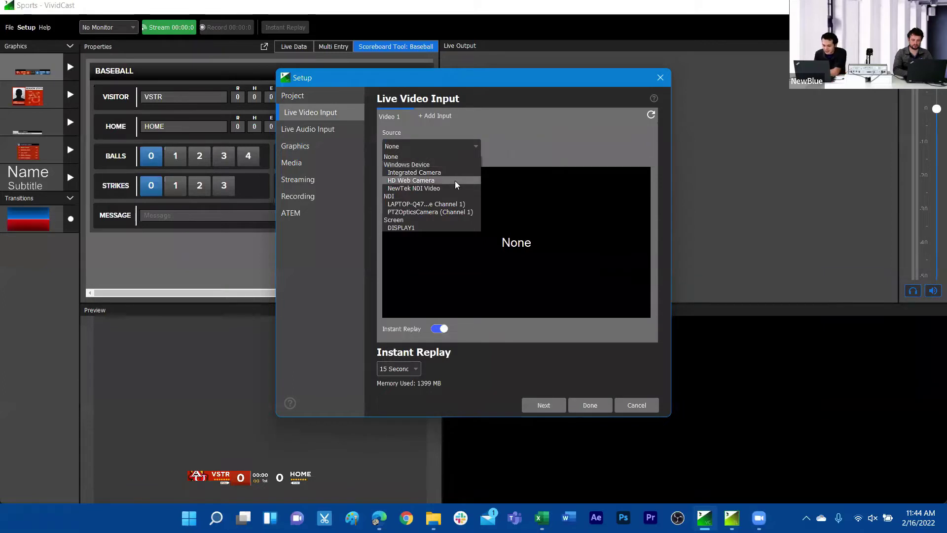
pyautogui.click(453, 205)
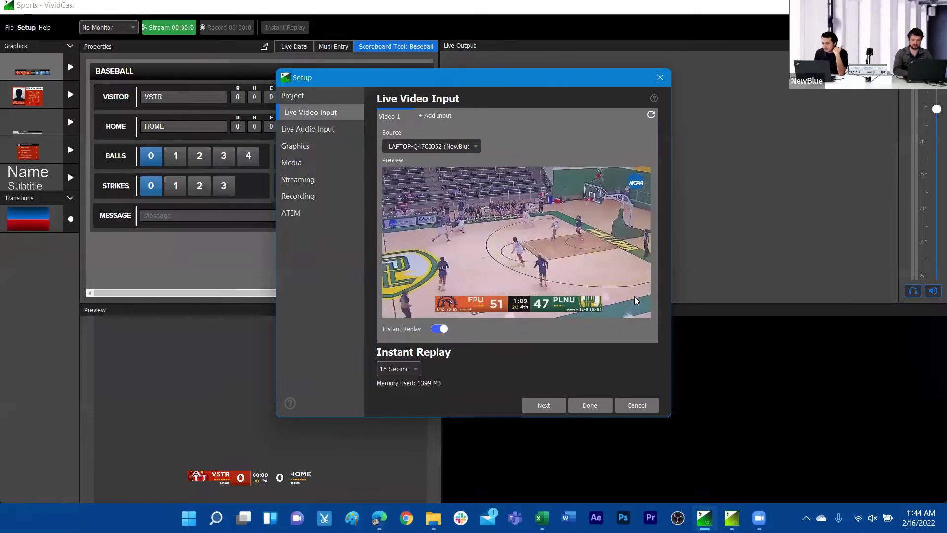
pyautogui.click(437, 116)
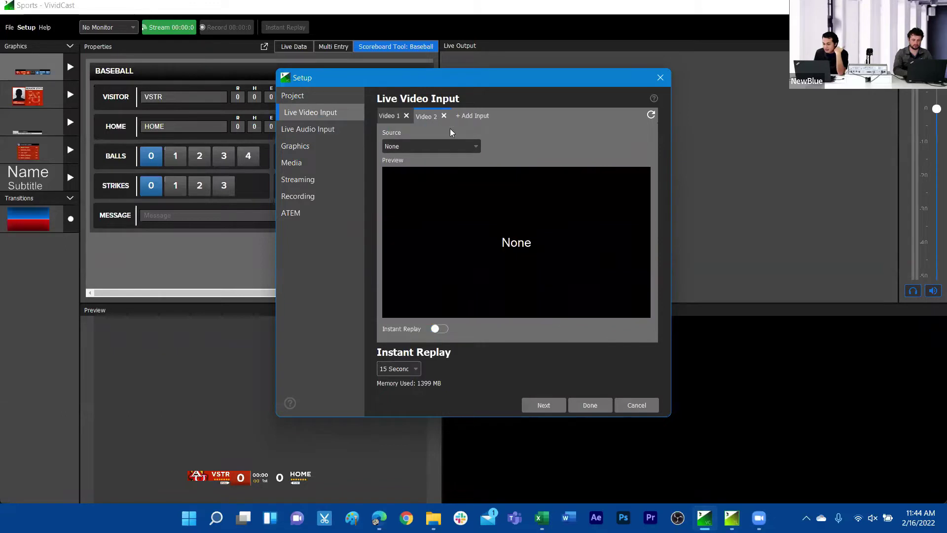
pyautogui.click(459, 137)
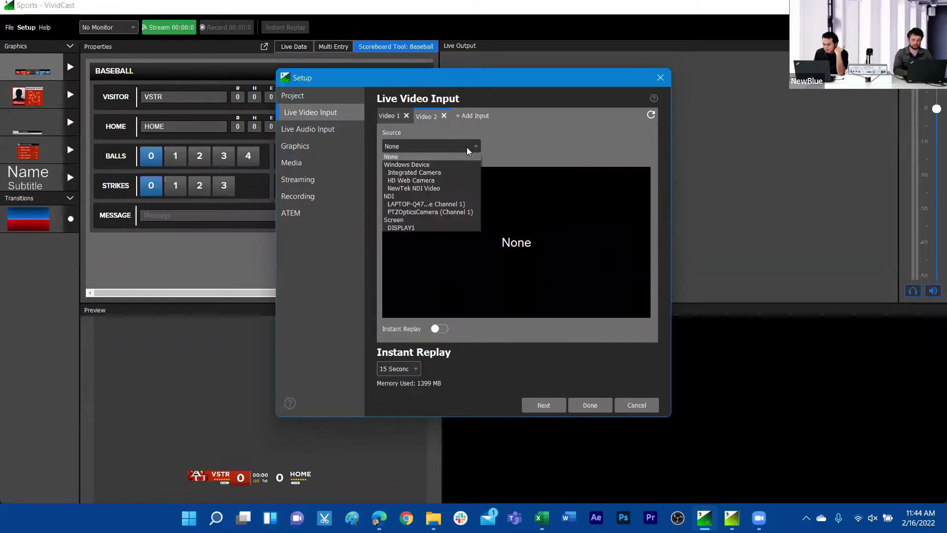
pyautogui.click(441, 214)
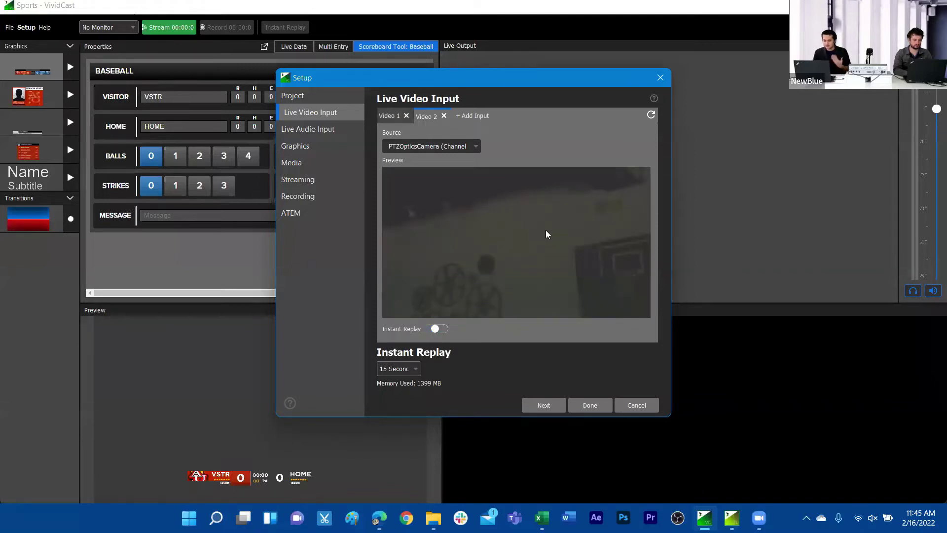
# Step: Keep Video 1's instant replay buffer at 15 Seconds and apply the setup
pyautogui.click(397, 117)
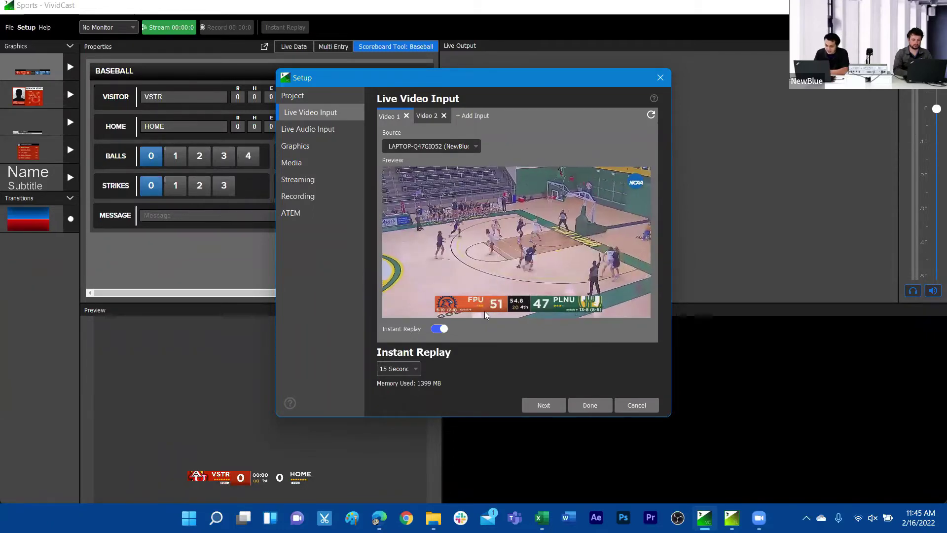
pyautogui.click(411, 371)
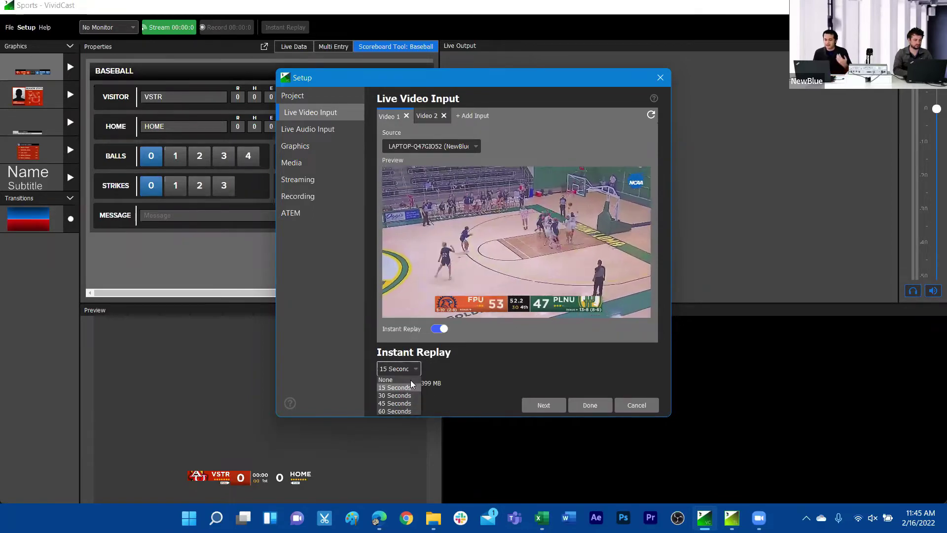
pyautogui.click(464, 374)
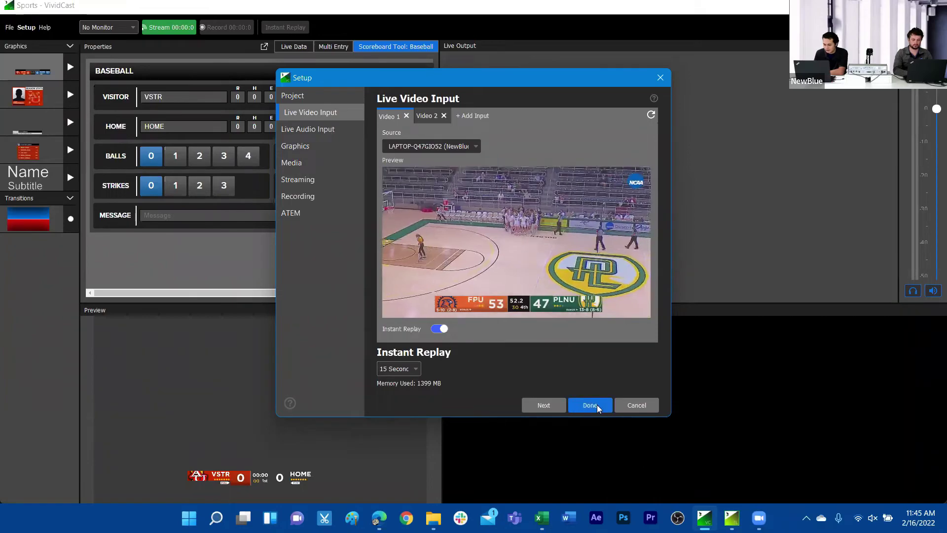
pyautogui.click(592, 400)
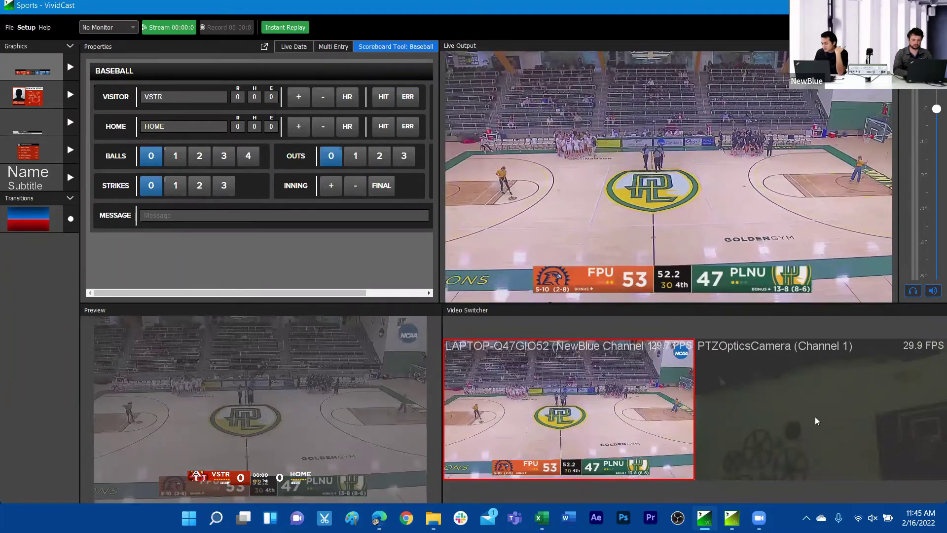
# Step: Cut the live output between the PTZ camera and the laptop basketball feed twice
pyautogui.click(801, 458)
pyautogui.click(520, 403)
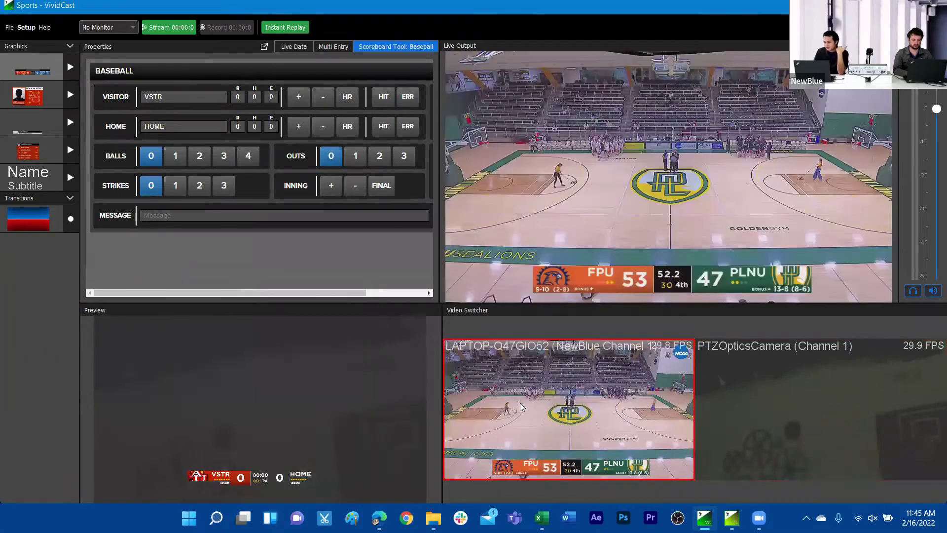
pyautogui.click(756, 435)
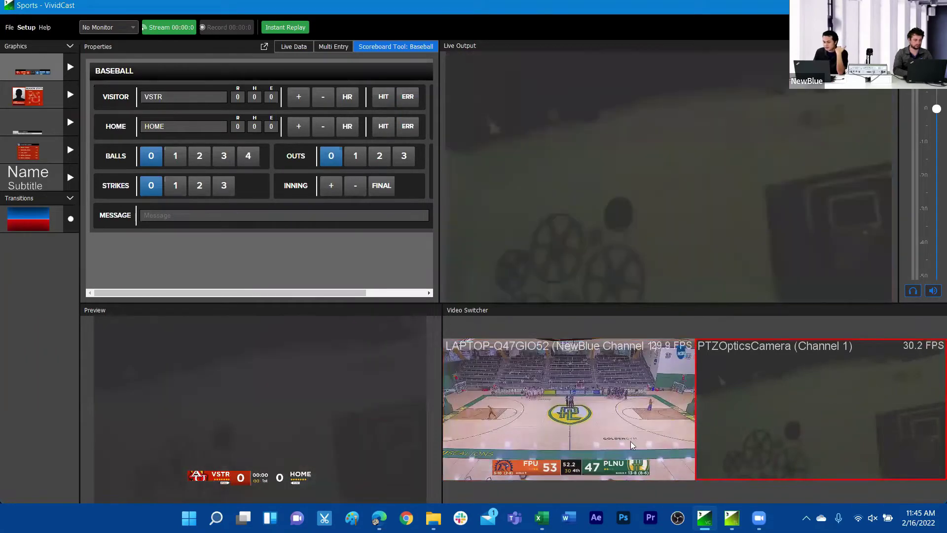
pyautogui.click(462, 414)
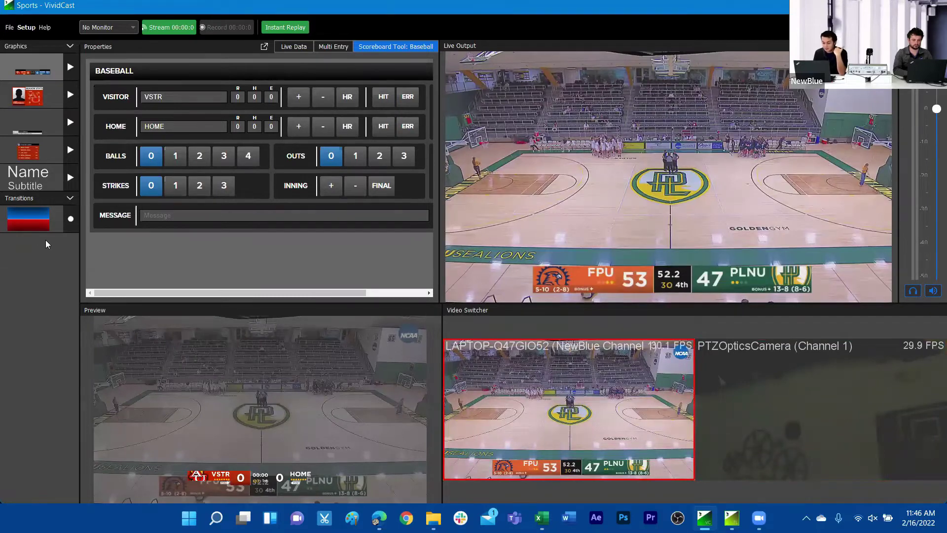
# Step: Arm the red/blue transition and switch to the PTZ camera and back with it
pyautogui.click(72, 221)
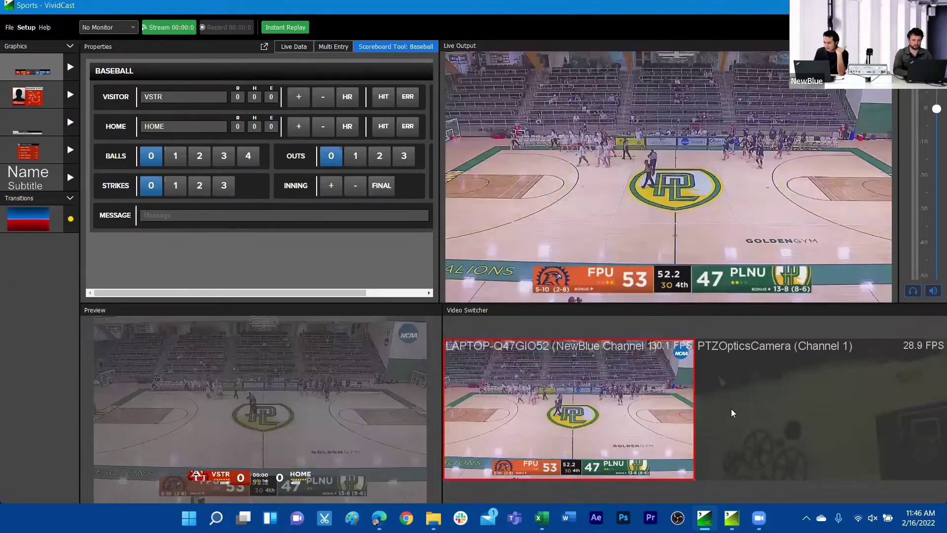
pyautogui.click(722, 424)
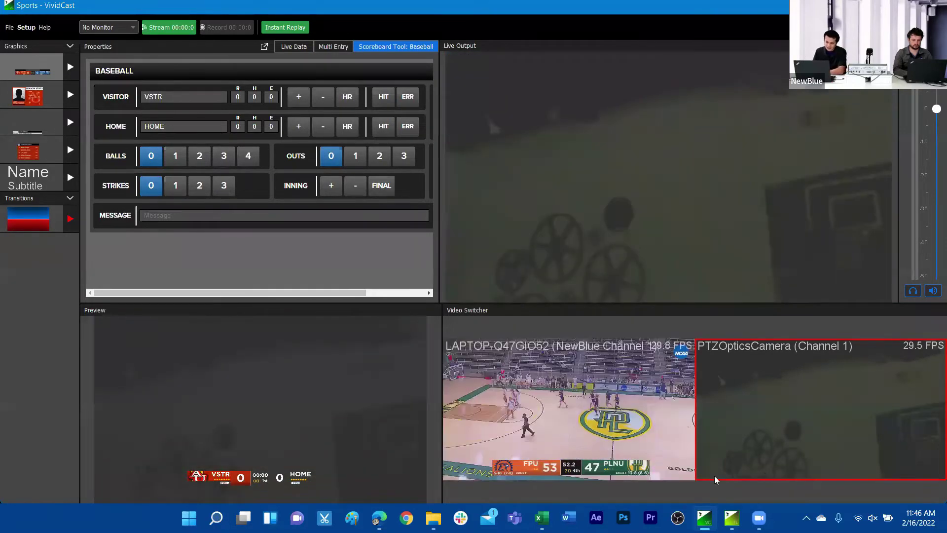
pyautogui.click(768, 466)
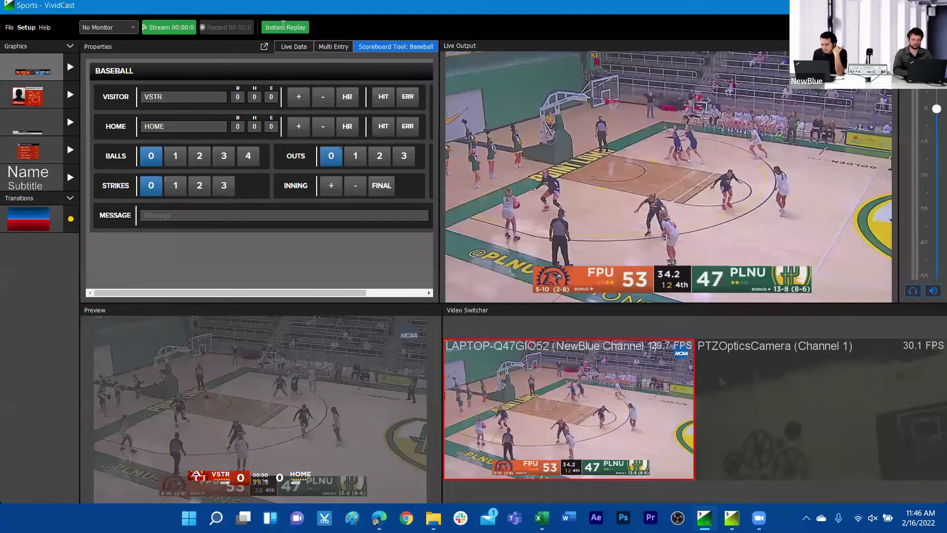
# Step: Capture an instant replay with the R hotkey, then press R again to review it
pyautogui.click(582, 210)
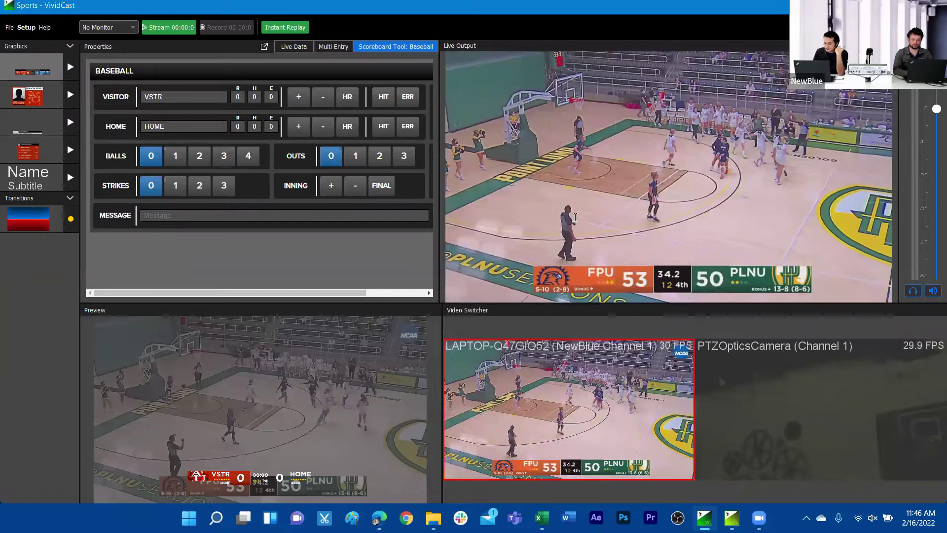
pyautogui.press('r')
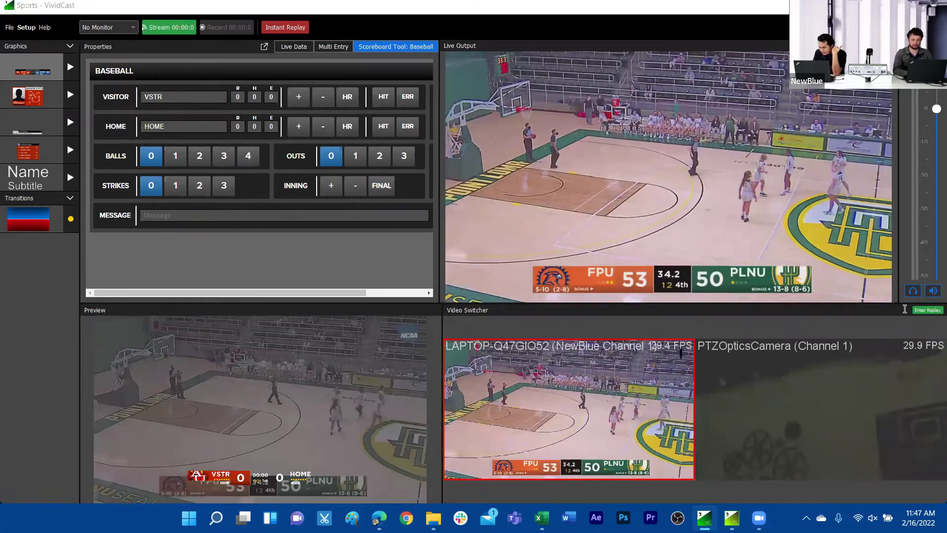
pyautogui.press('r')
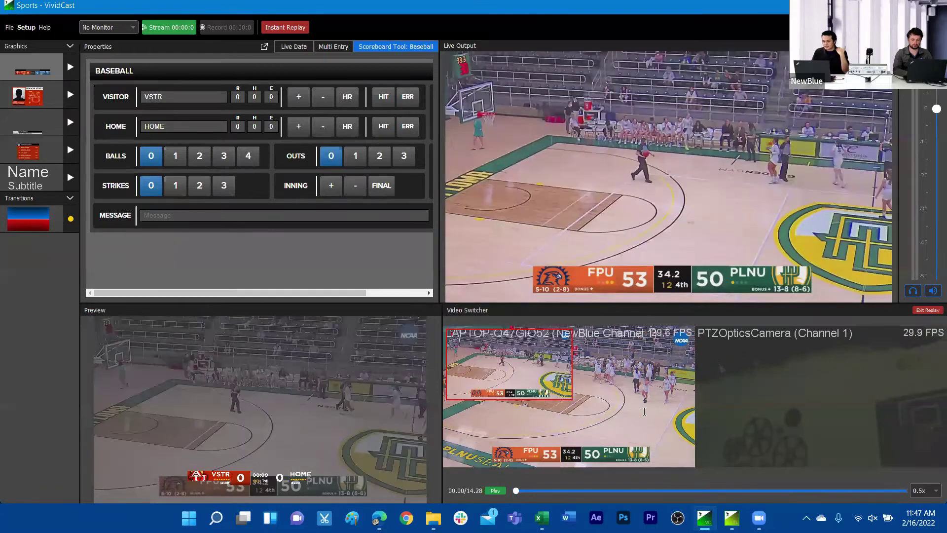
# Step: Take the replay to air with the red-and-blue wipe transition
pyautogui.click(596, 406)
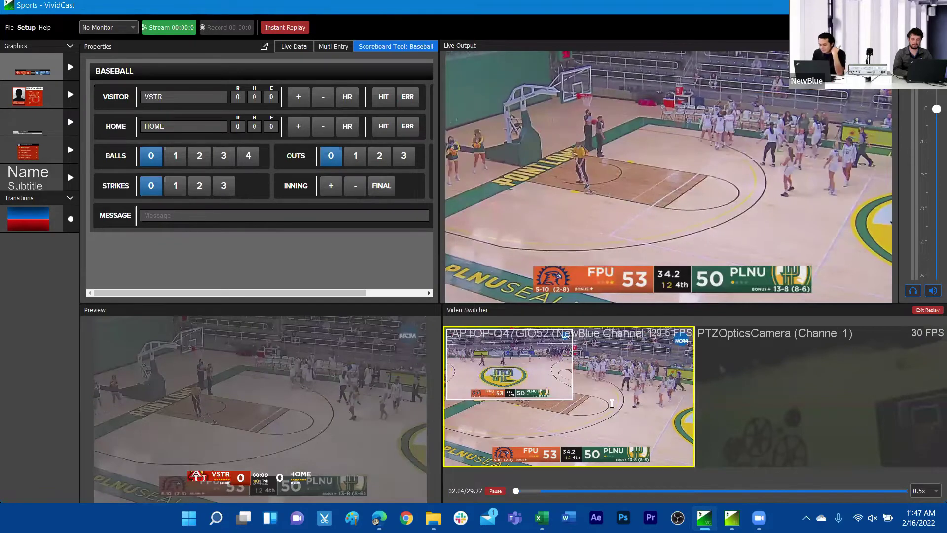
pyautogui.click(533, 364)
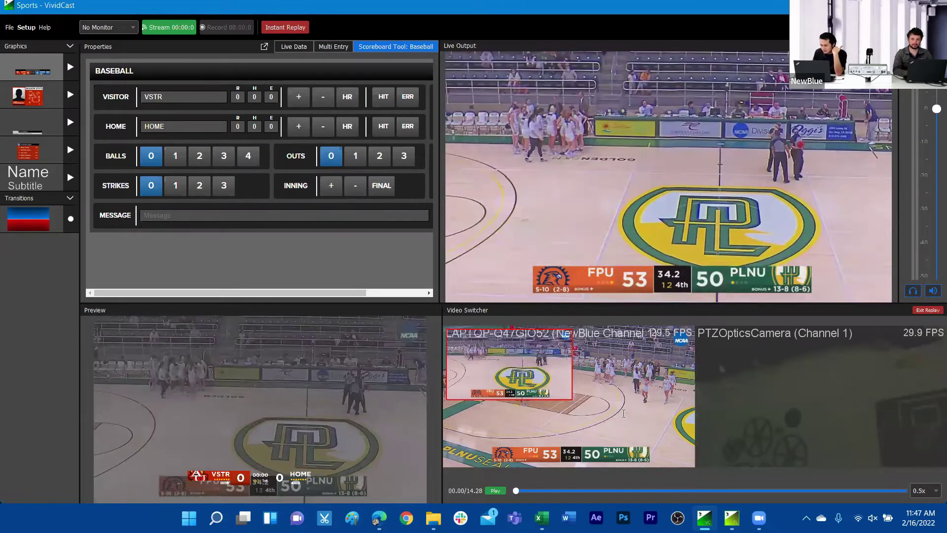
pyautogui.click(624, 414)
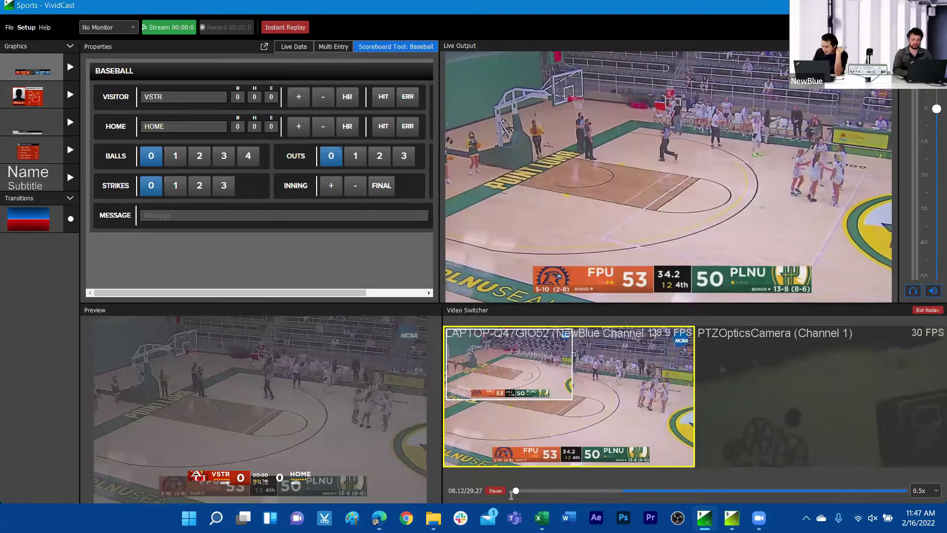
# Step: Play the replay to air at 0.5x speed, then exit replay back to live
pyautogui.click(935, 490)
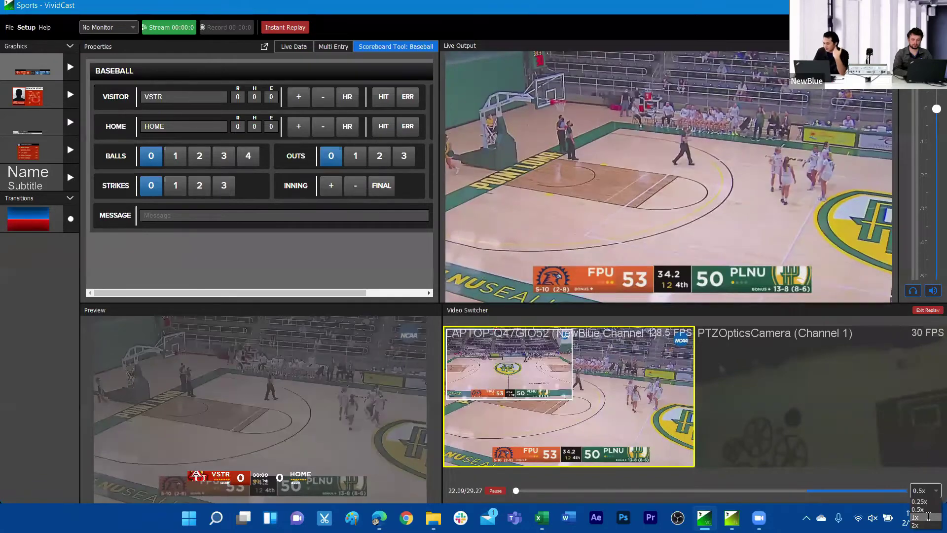
pyautogui.click(852, 474)
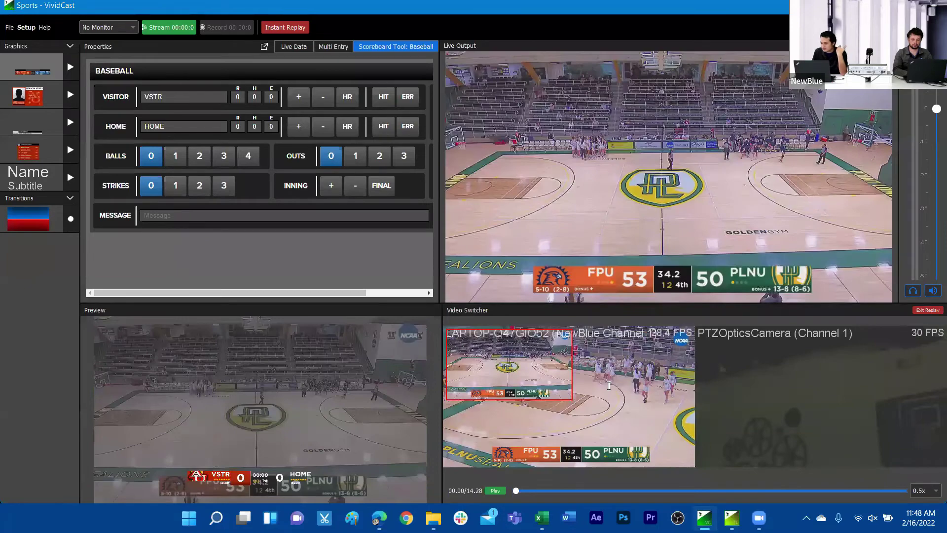
pyautogui.click(622, 393)
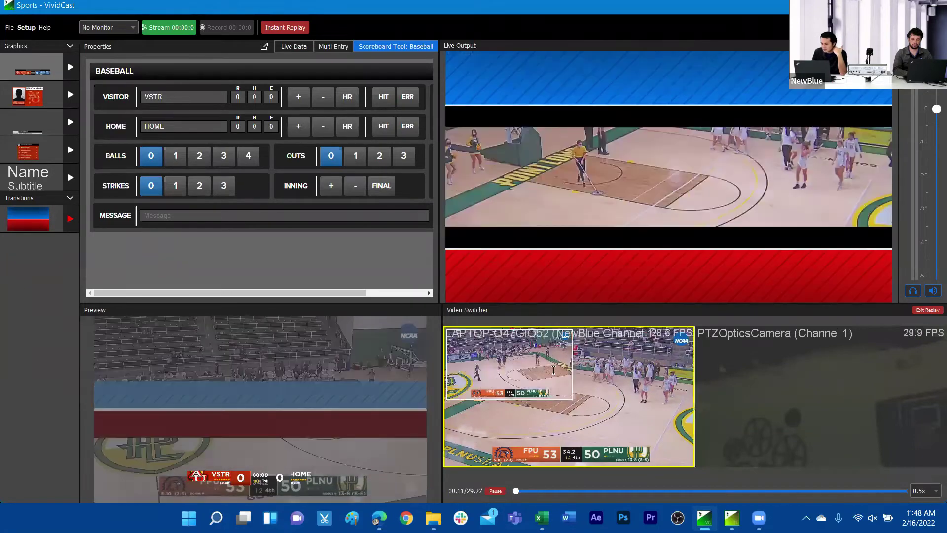
pyautogui.click(928, 309)
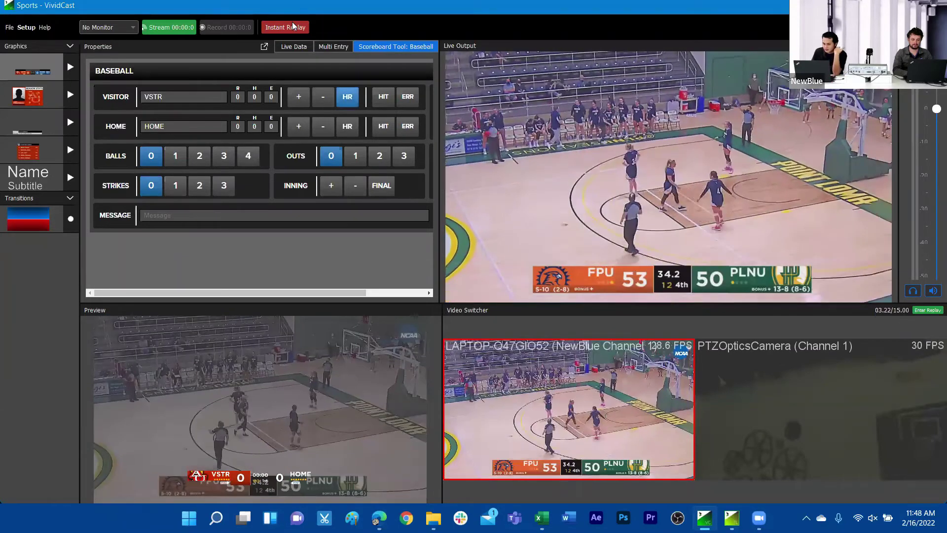
# Step: Turn instant replay mode on
pyautogui.click(928, 312)
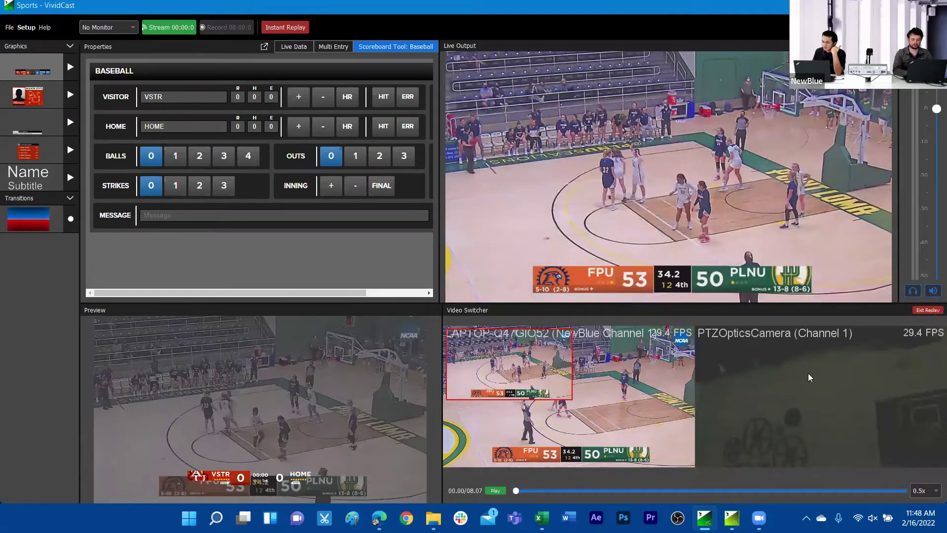
pyautogui.click(928, 311)
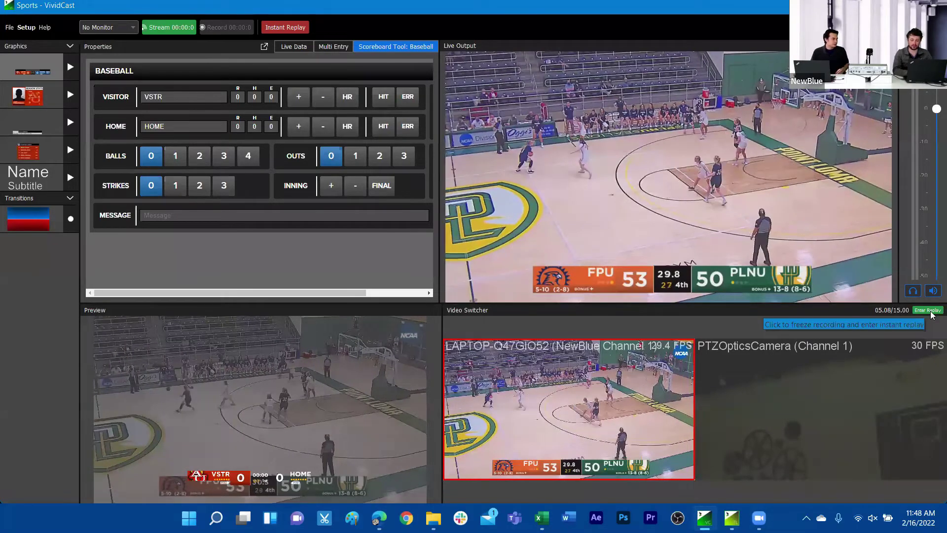
pyautogui.click(929, 309)
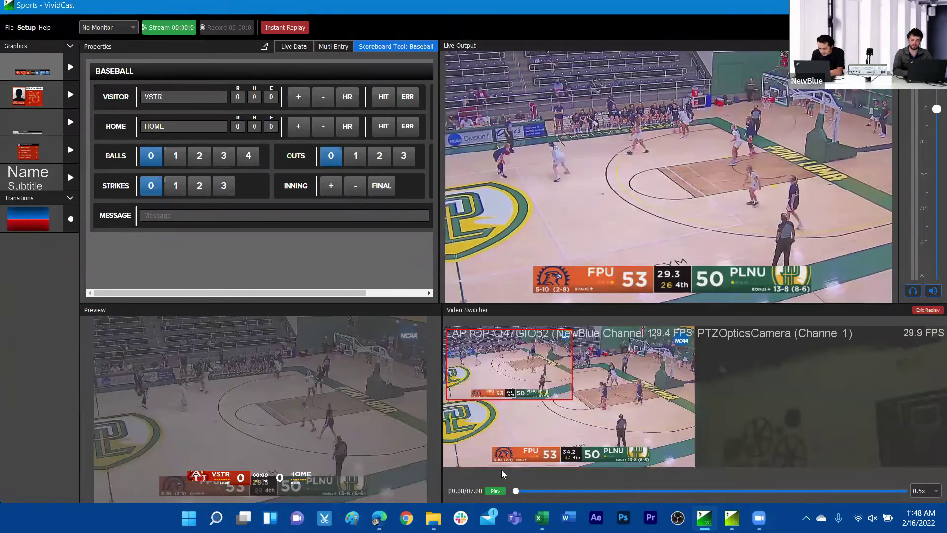
# Step: Scrub the replay clip forward and play it on Live Output at 0.5x
pyautogui.moveTo(516, 490); pyautogui.dragTo(533, 490)
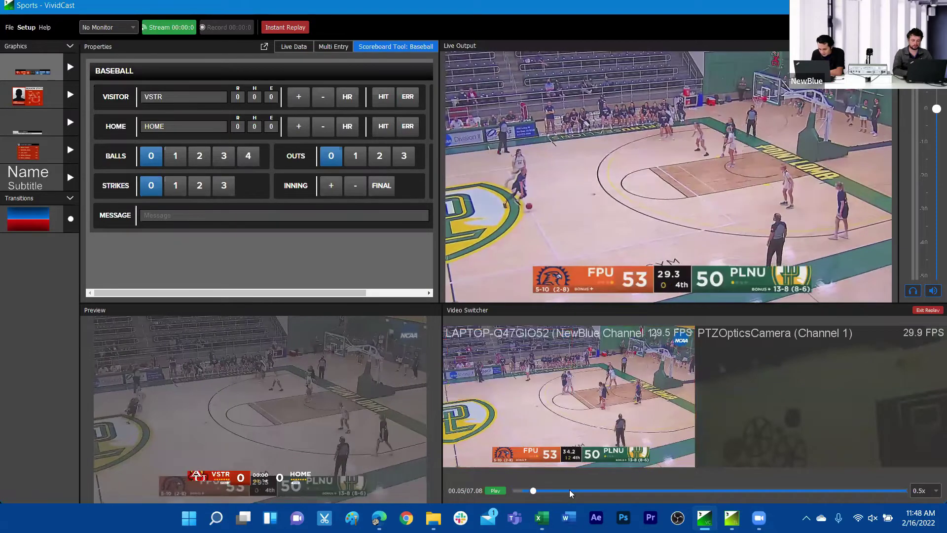
pyautogui.click(565, 490)
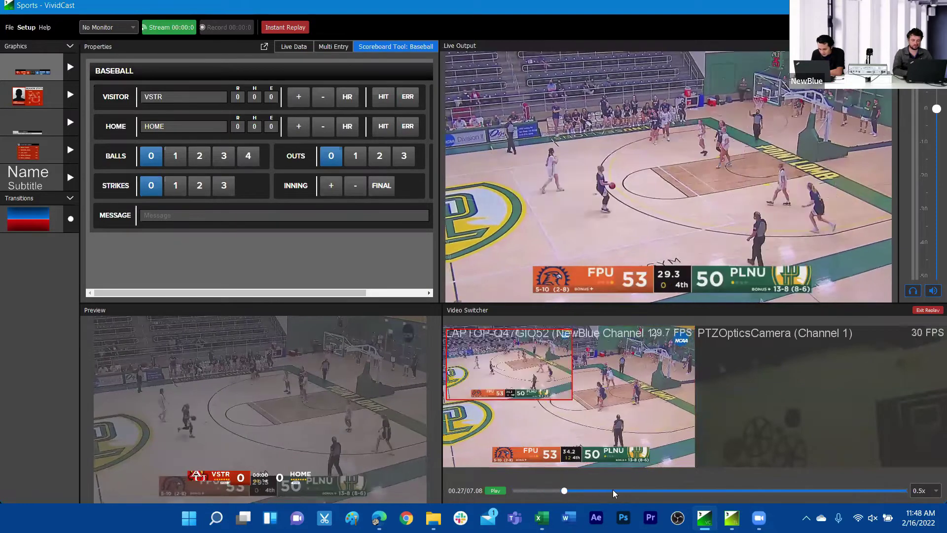
pyautogui.click(649, 496)
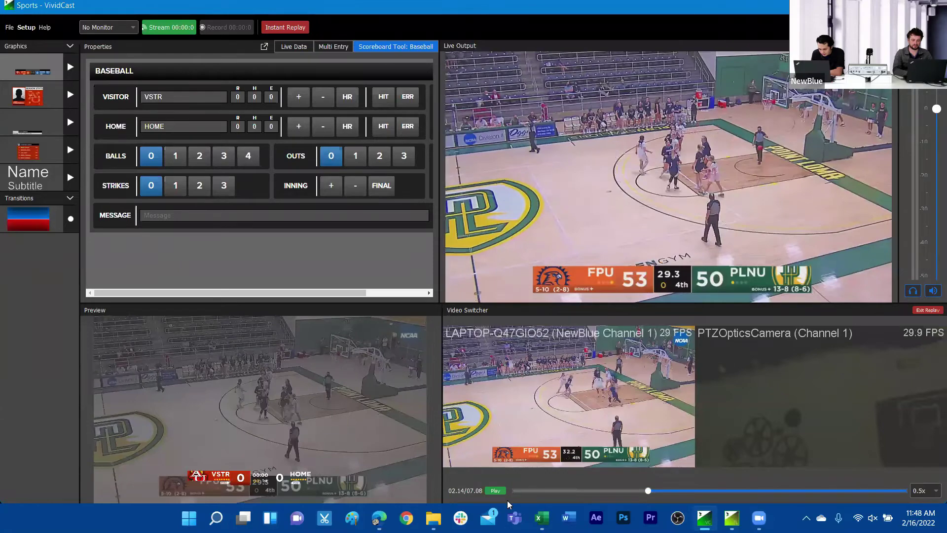
pyautogui.click(499, 490)
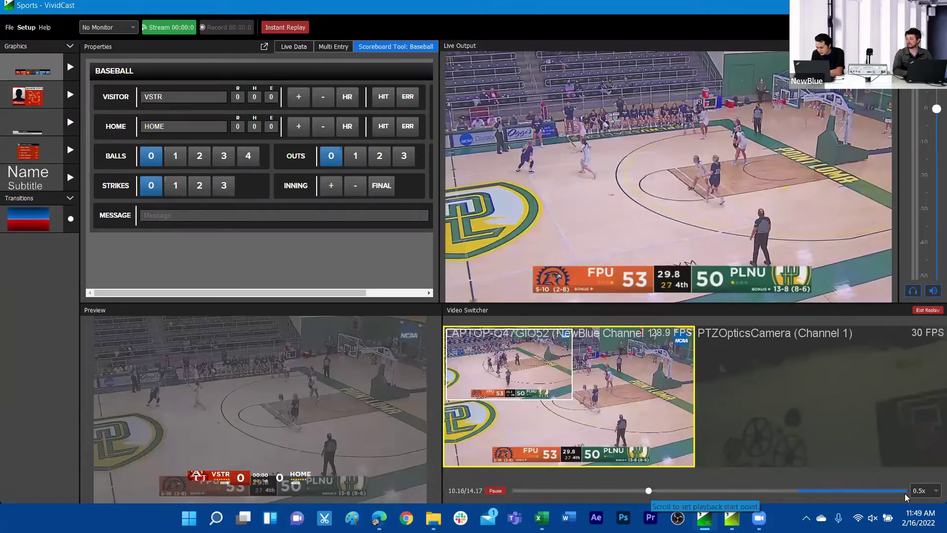
pyautogui.click(745, 491)
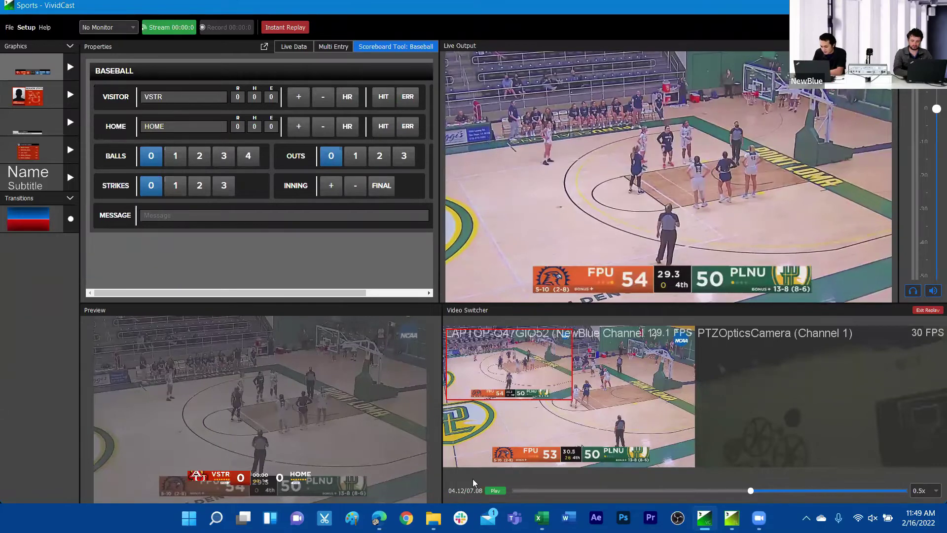
pyautogui.press('space')
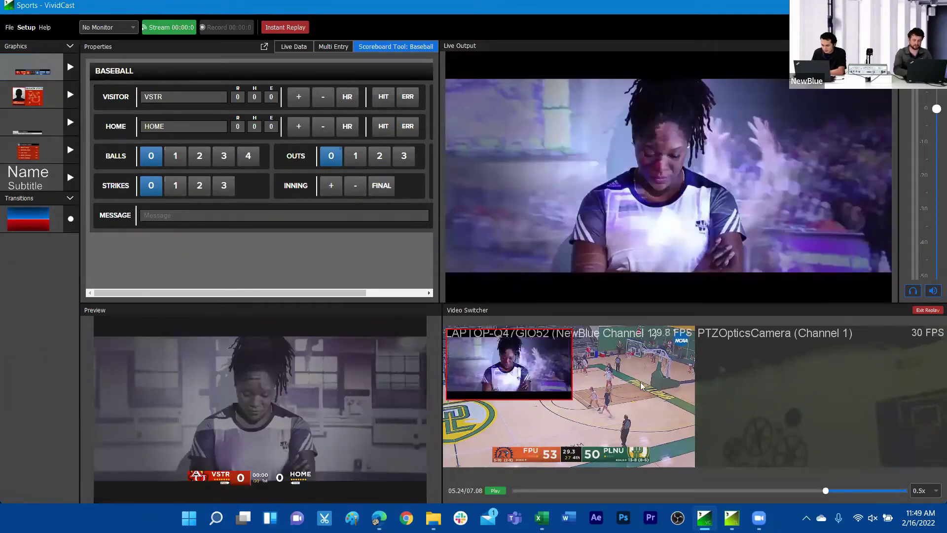
# Step: Put the PTZOptics camera on Live Output and open Setup at the Recording page
pyautogui.click(771, 410)
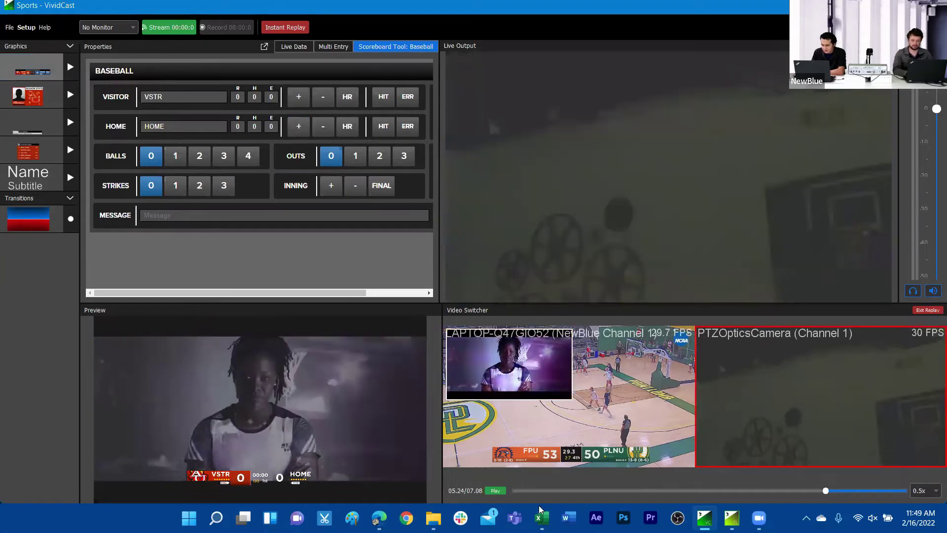
pyautogui.moveTo(541, 515)
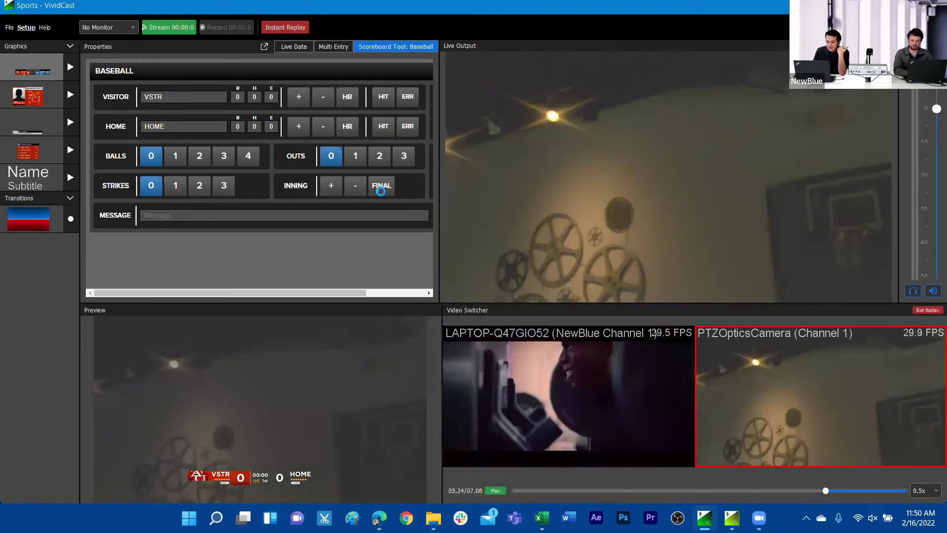
pyautogui.hotkey('alt', 's')
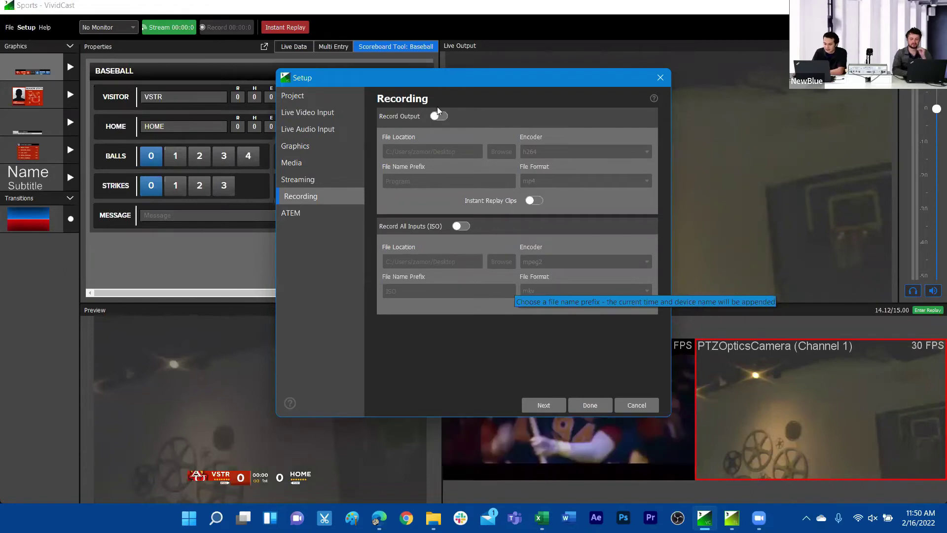
# Step: Record output as h264 mp4 files with the Program prefix to the Desktop, then view Streaming settings
pyautogui.click(555, 152)
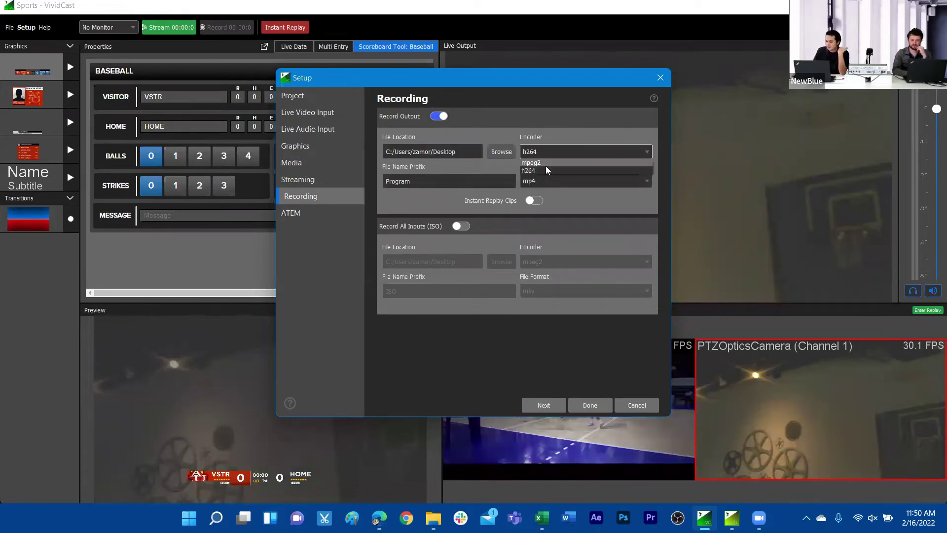
pyautogui.click(592, 179)
pyautogui.click(591, 178)
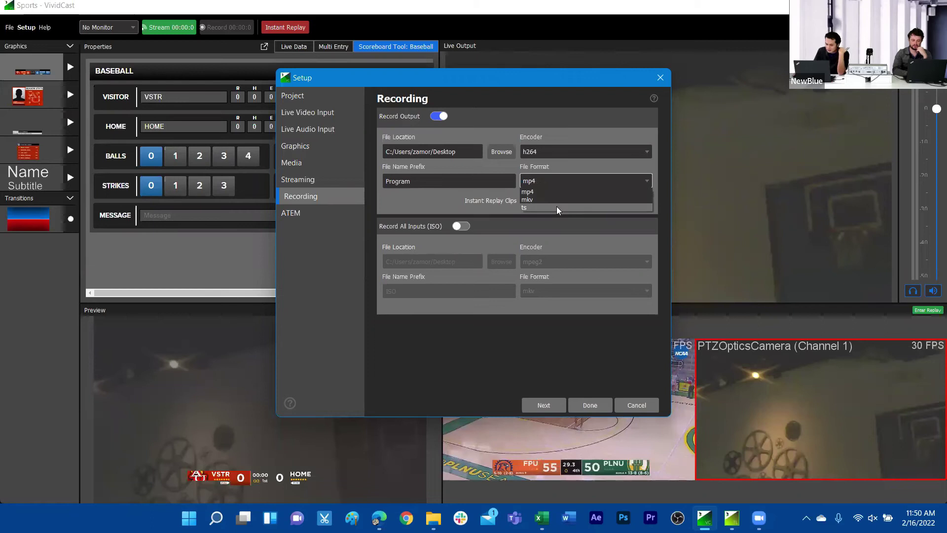
pyautogui.click(543, 212)
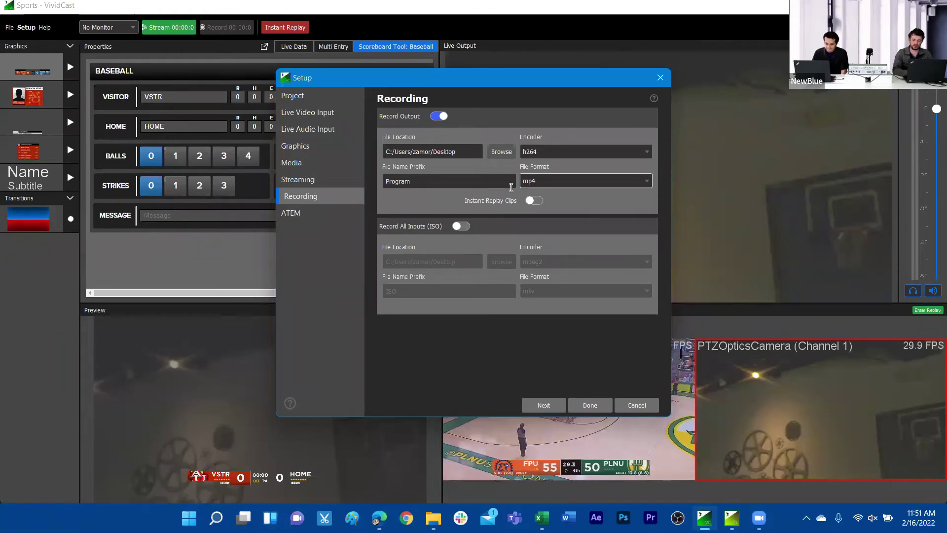
pyautogui.click(319, 177)
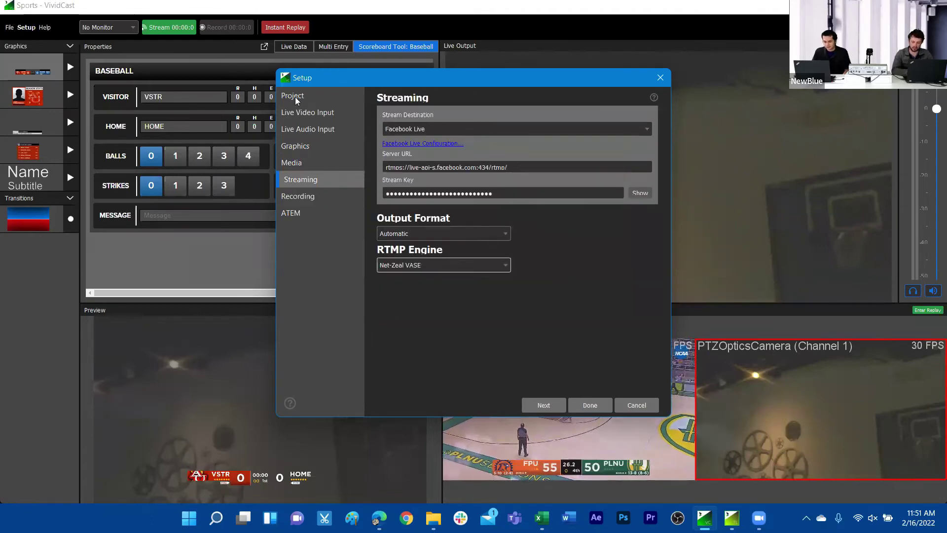
# Step: Show the Project settings page in the Setup dialog
pyautogui.click(587, 404)
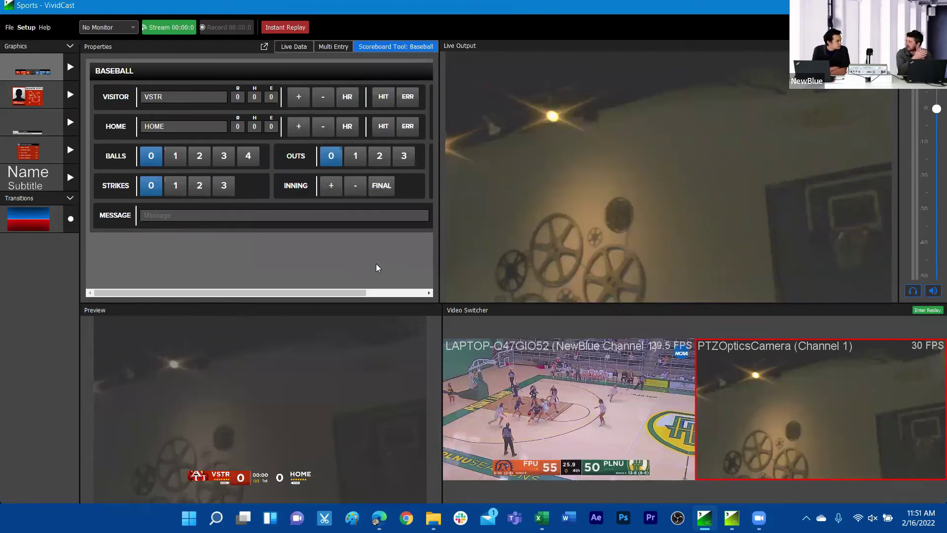
# Step: Start recording the program output with Ctrl+R
pyautogui.hotkey('ctrl', 'r')
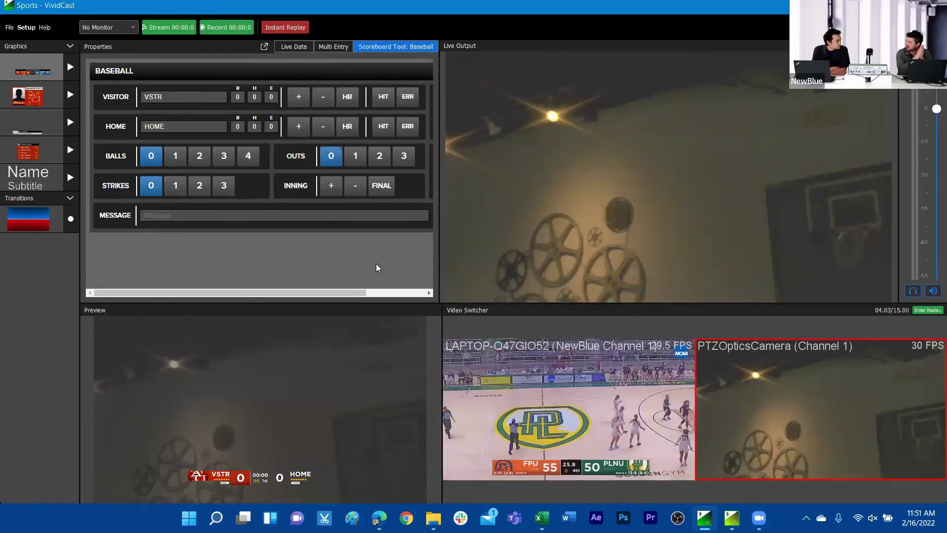